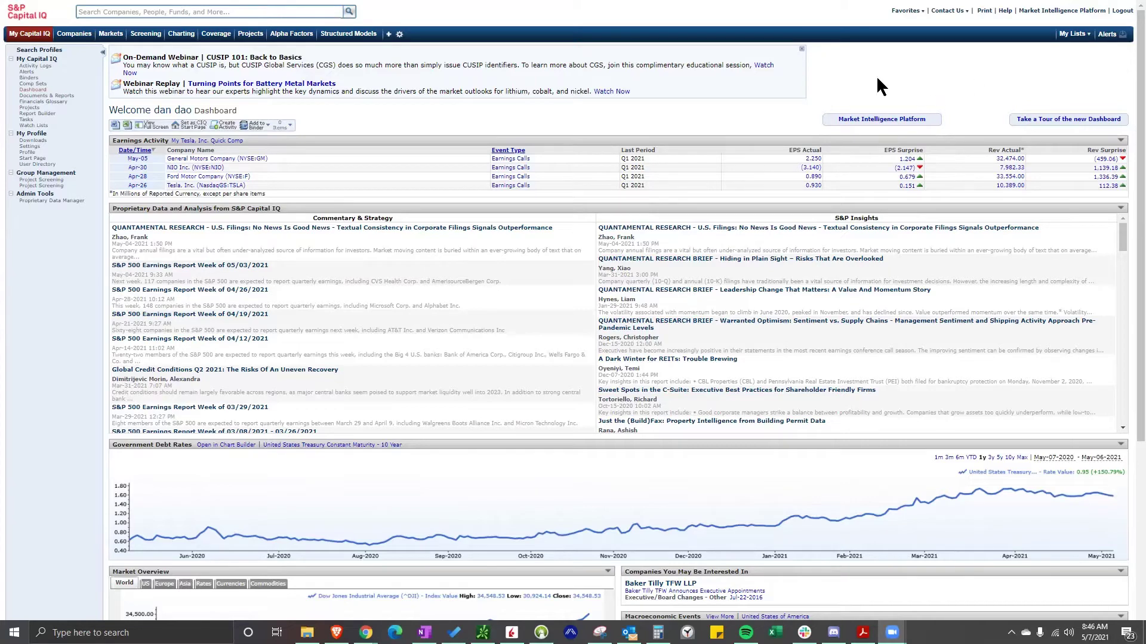
Open the Tesla, Inc. (NasdaqGS:TSLA) company profile and review it from the business description to the credit ratings
{"action": "left_click", "coordinate": [275, 11]}
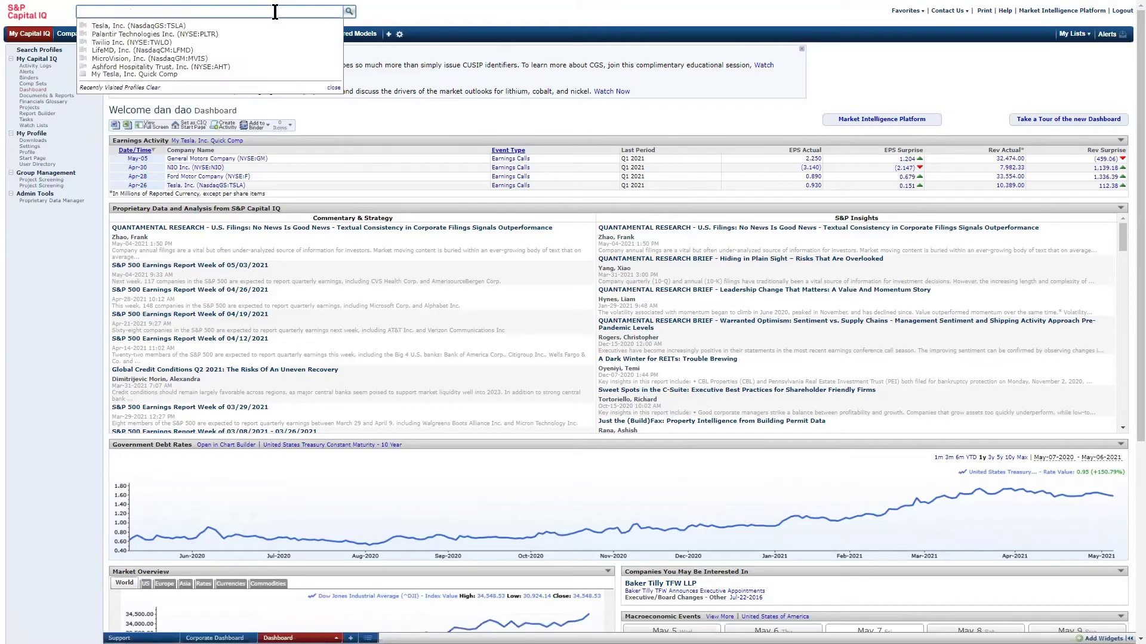
{"action": "left_click", "coordinate": [157, 27]}
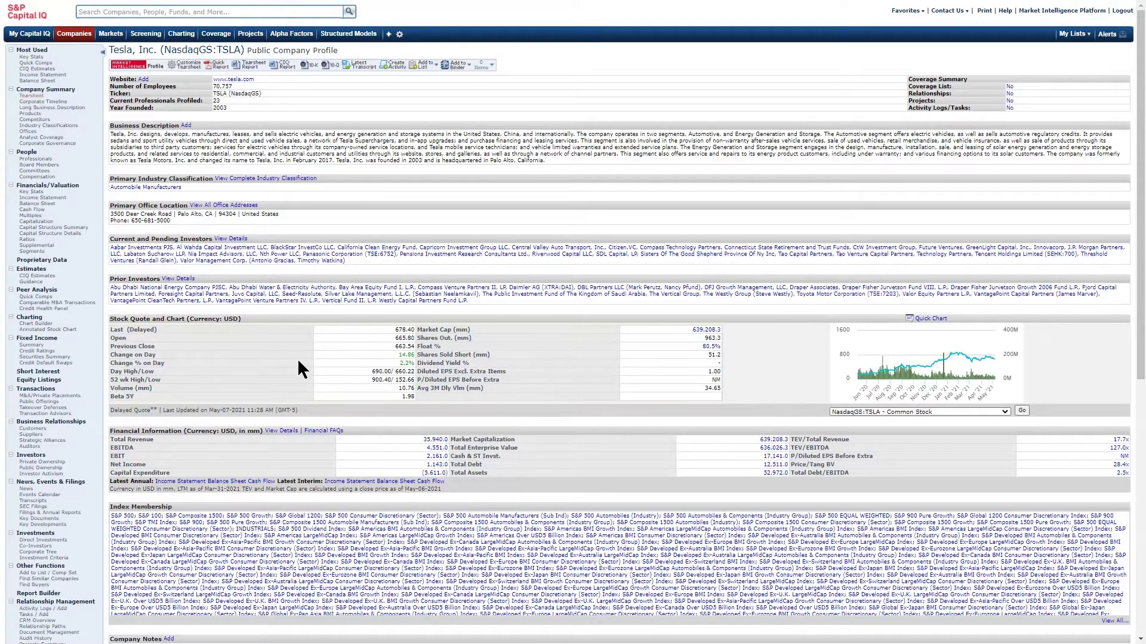
{"action": "scroll", "coordinate": [297, 360], "scroll_direction": "down", "scroll_amount": 2}
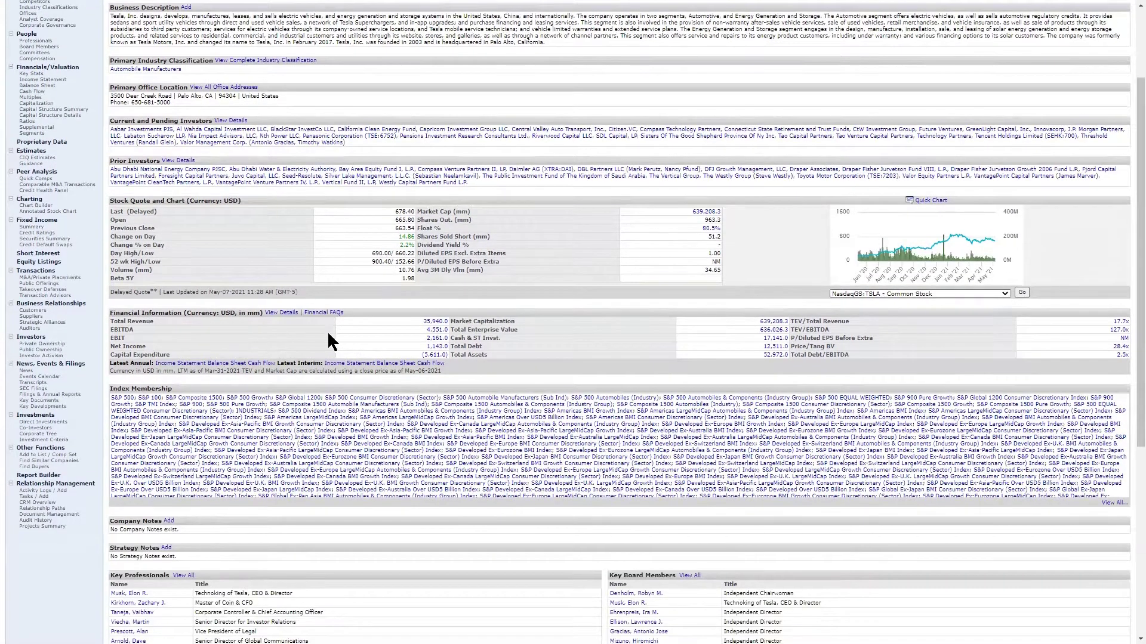
{"action": "scroll", "coordinate": [305, 342], "scroll_direction": "down", "scroll_amount": 4}
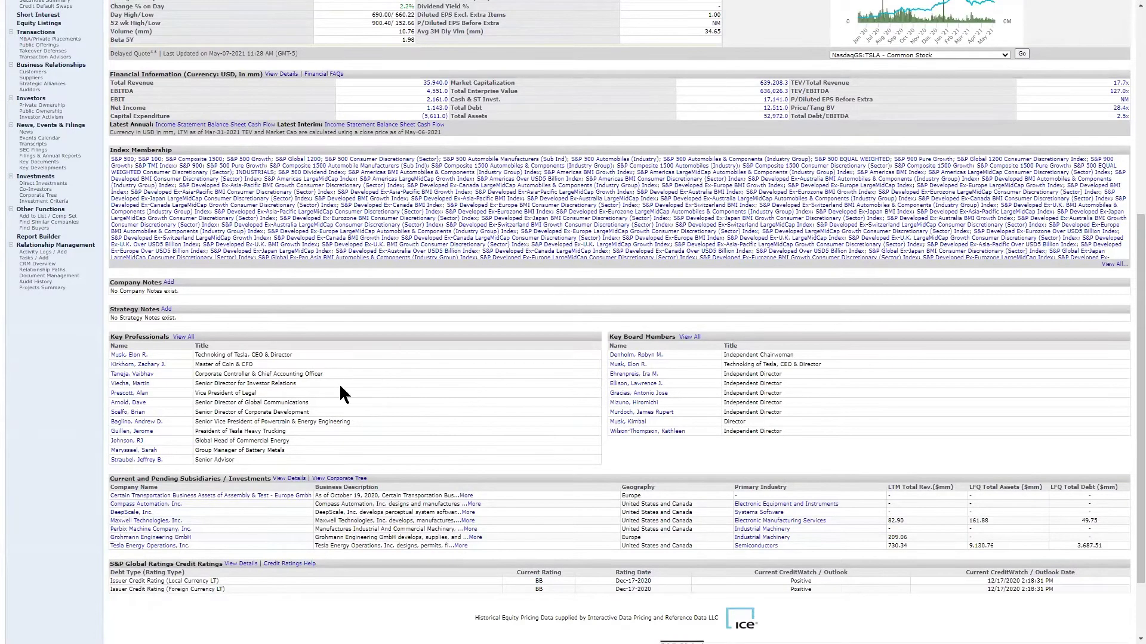
{"action": "scroll", "coordinate": [362, 321], "scroll_direction": "up", "scroll_amount": 6}
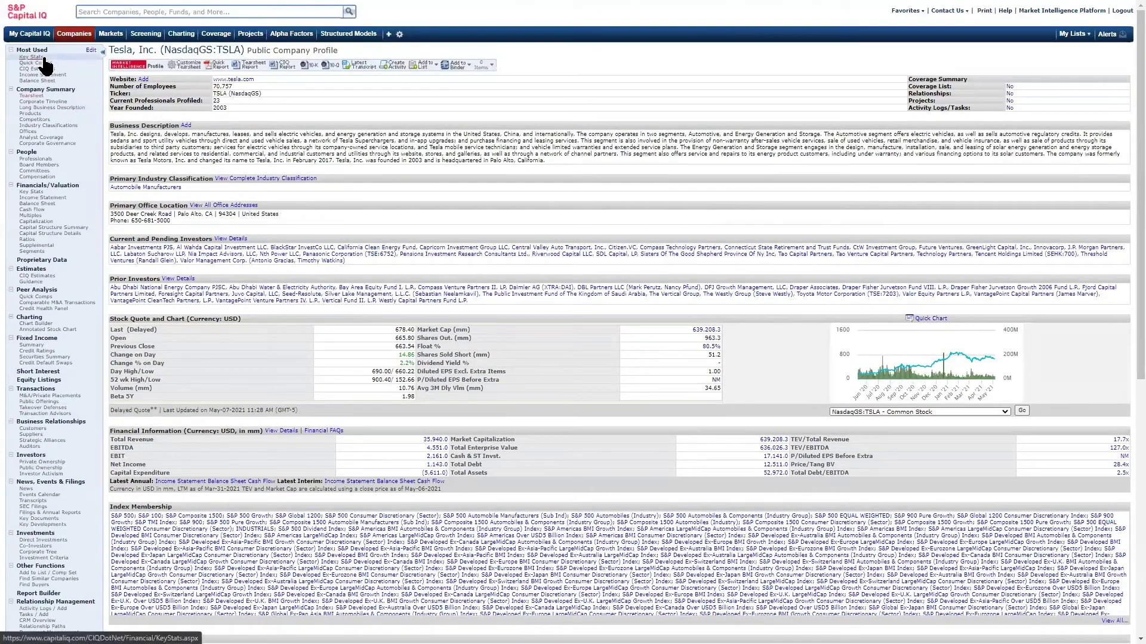
Open Tesla's Key Stats page and look over the available currency options without changing the trading currency
{"action": "left_click", "coordinate": [42, 58]}
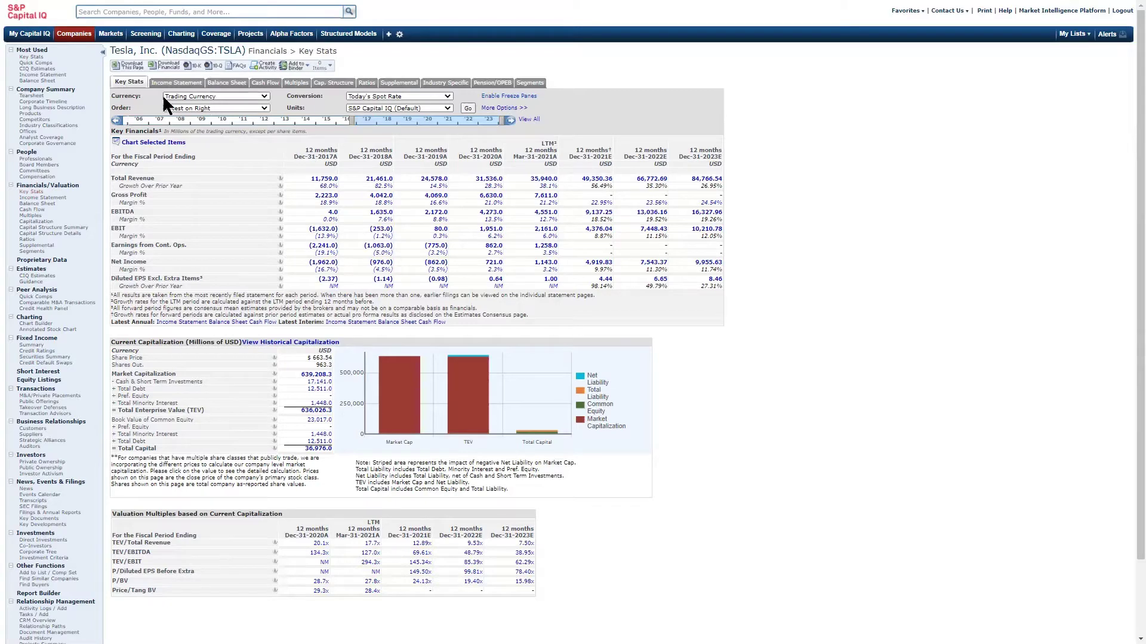
{"action": "left_click", "coordinate": [196, 97]}
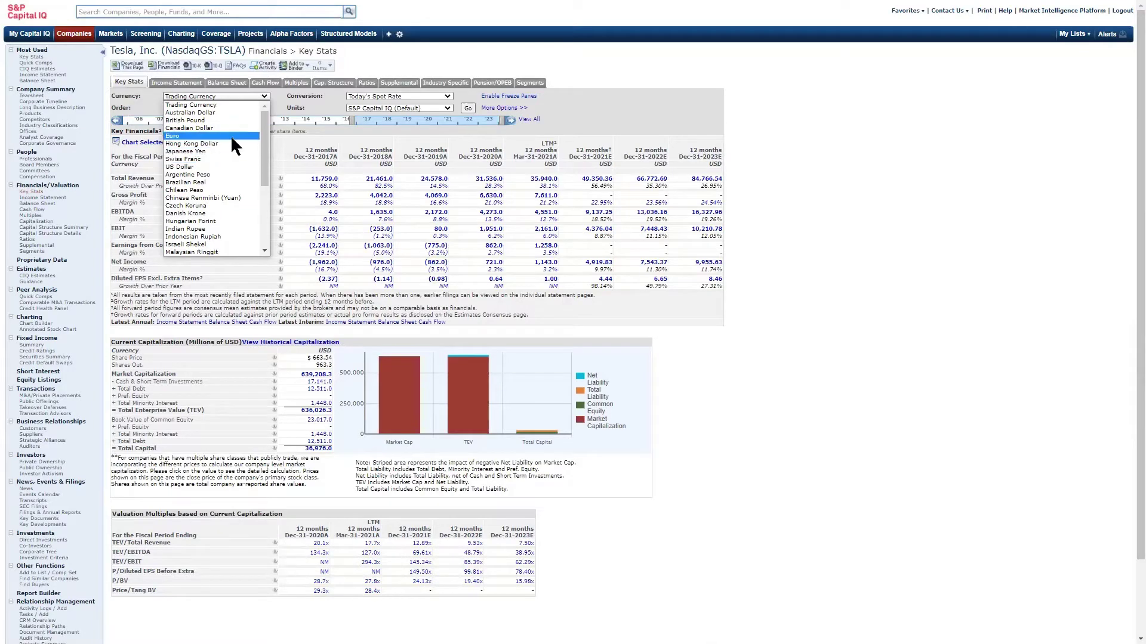
{"action": "left_click", "coordinate": [773, 150]}
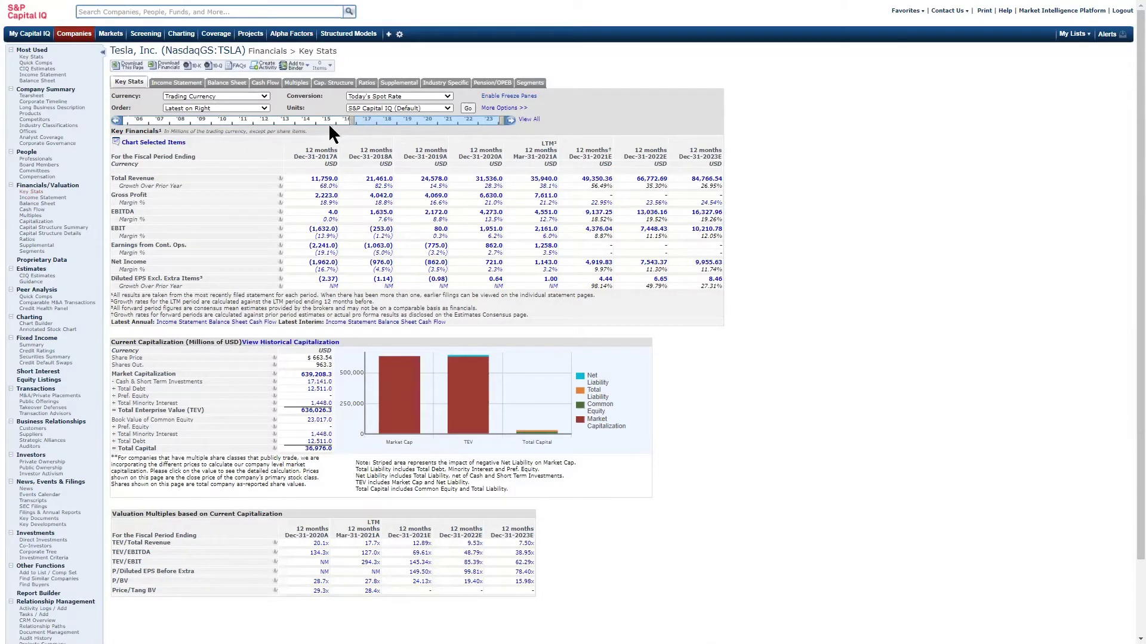
Extend the Key Stats timeline back to fiscal 2011 and narrow it again to start with fiscal 2018
{"action": "left_click_drag", "start_coordinate": [352, 120], "coordinate": [229, 123]}
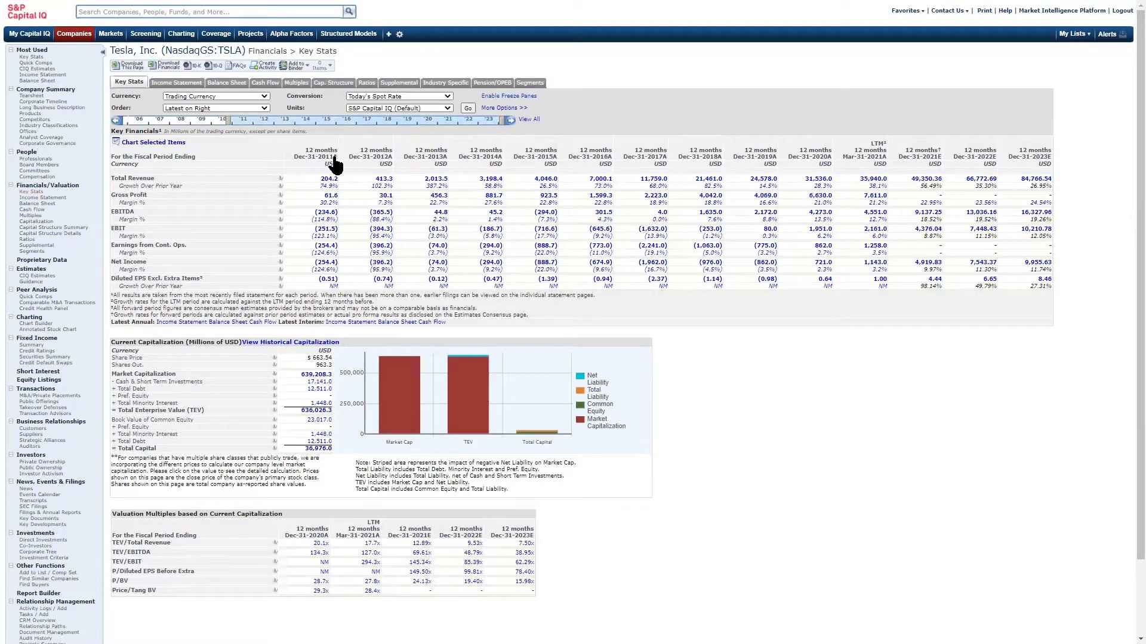
{"action": "left_click_drag", "start_coordinate": [229, 121], "coordinate": [362, 121]}
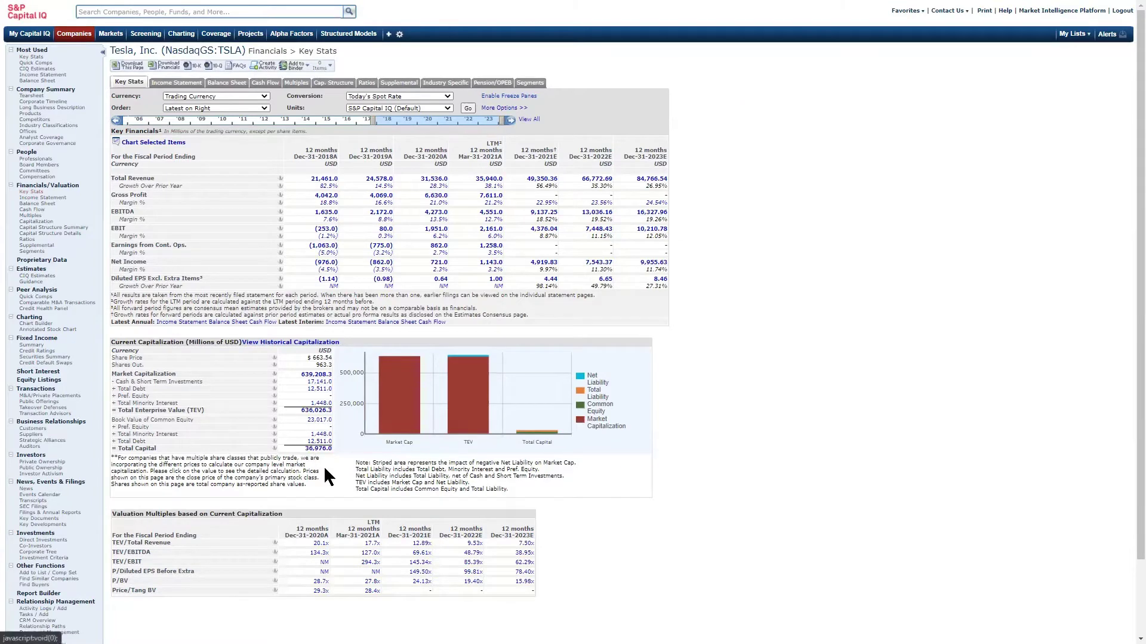
{"action": "scroll", "coordinate": [323, 465], "scroll_direction": "down", "scroll_amount": 2}
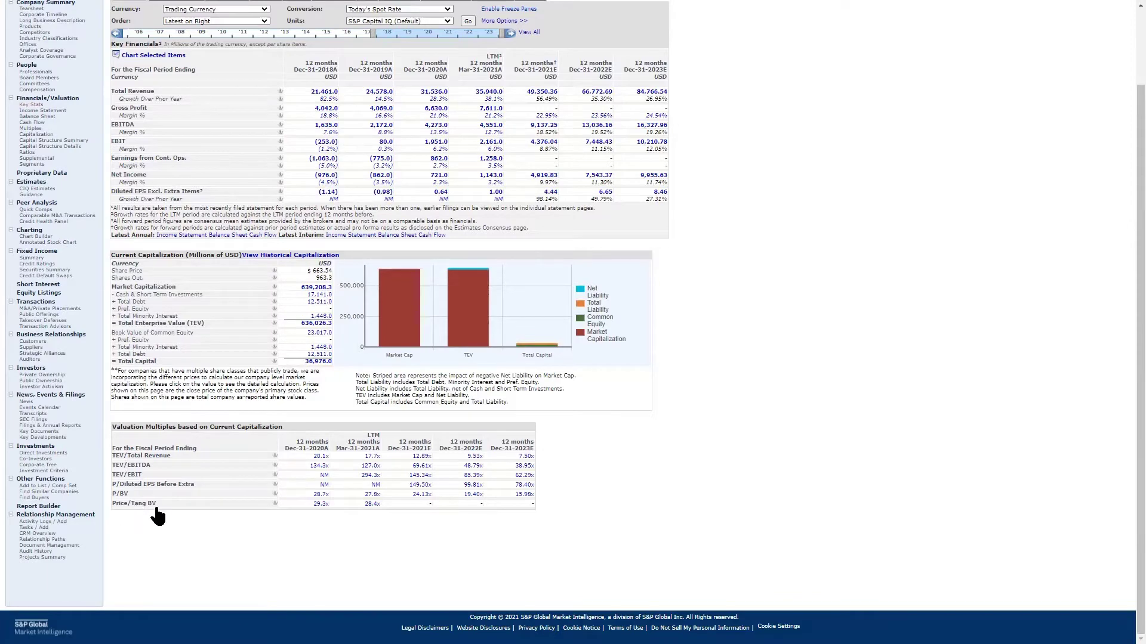
{"action": "scroll", "coordinate": [191, 444], "scroll_direction": "up", "scroll_amount": 2}
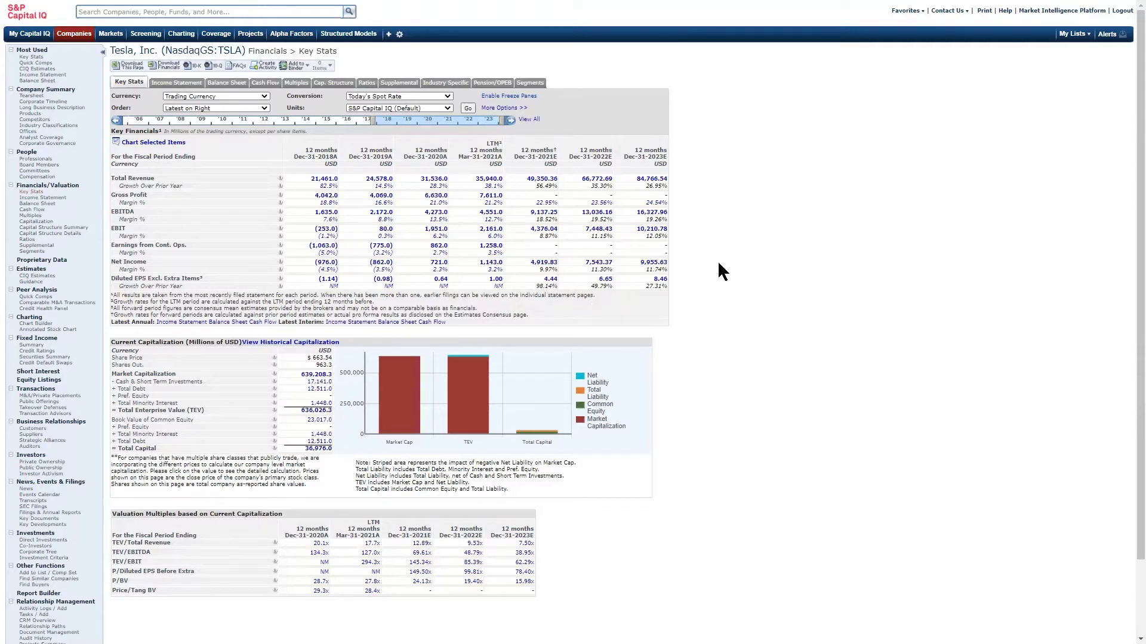
Open Tesla's Income Statement, extend its timeline back to fiscal 2010 and look over the period type options
{"action": "left_click", "coordinate": [183, 90]}
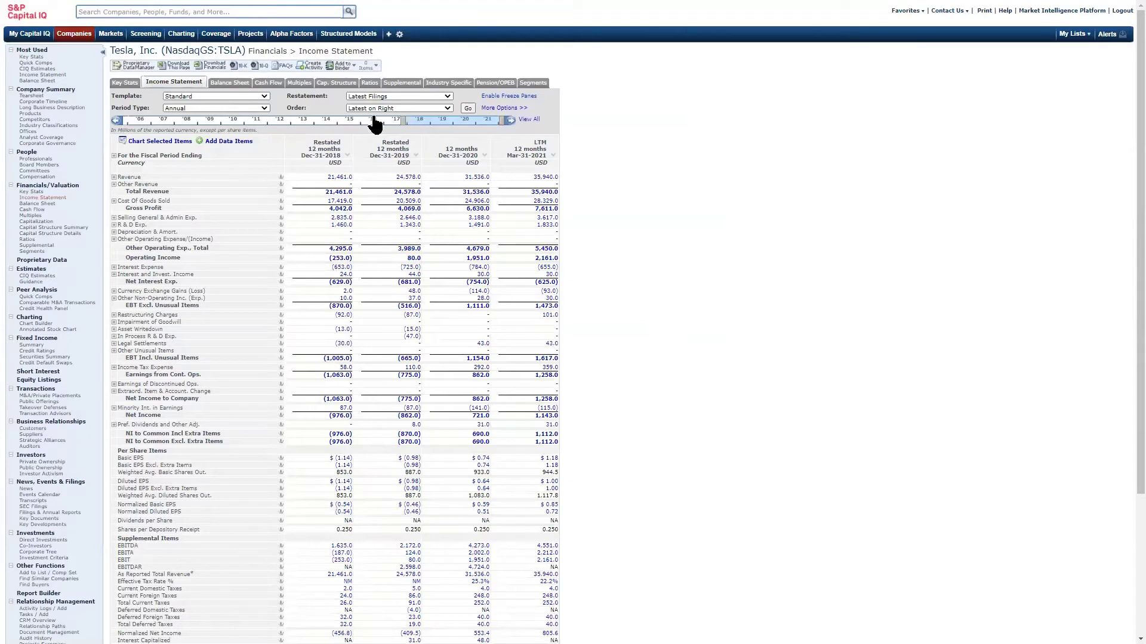
{"action": "left_click_drag", "start_coordinate": [400, 122], "coordinate": [221, 123]}
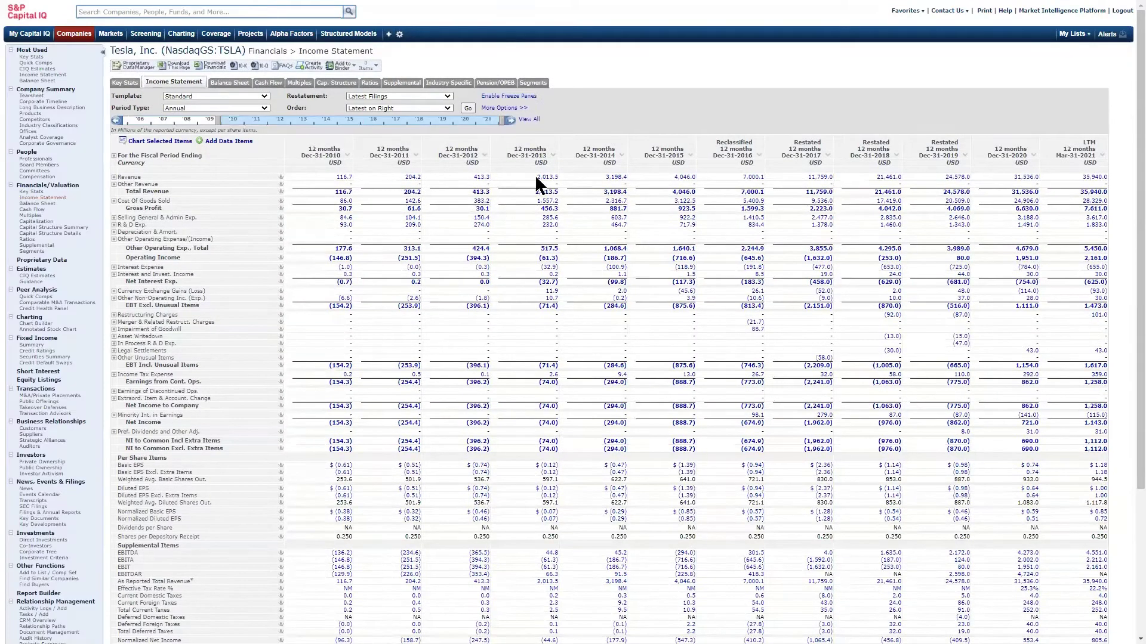
{"action": "left_click", "coordinate": [238, 108]}
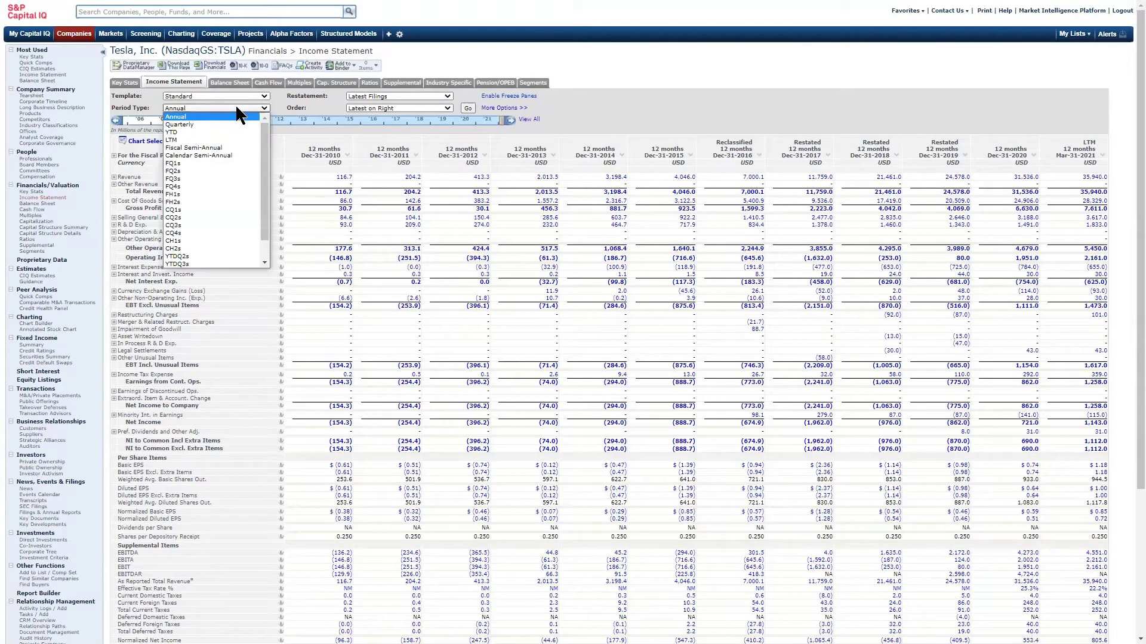
{"action": "left_click", "coordinate": [659, 103]}
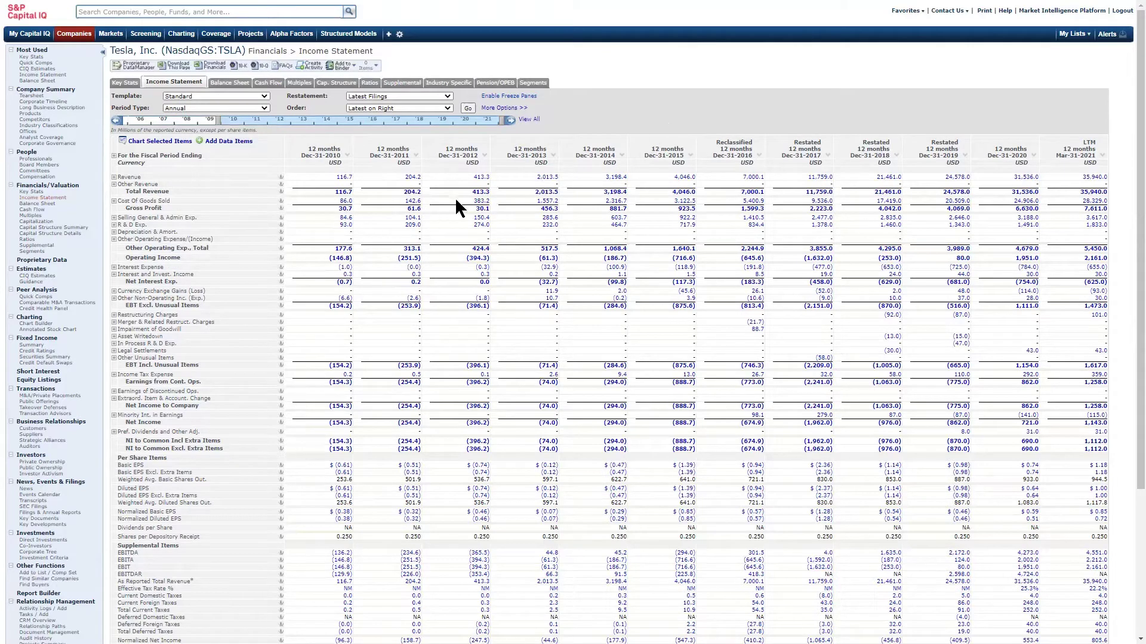
Examine the as-presented breakdown behind the fiscal 2013 revenue figure and close the detail boxes
{"action": "left_click", "coordinate": [544, 179]}
{"action": "left_click", "coordinate": [227, 138]}
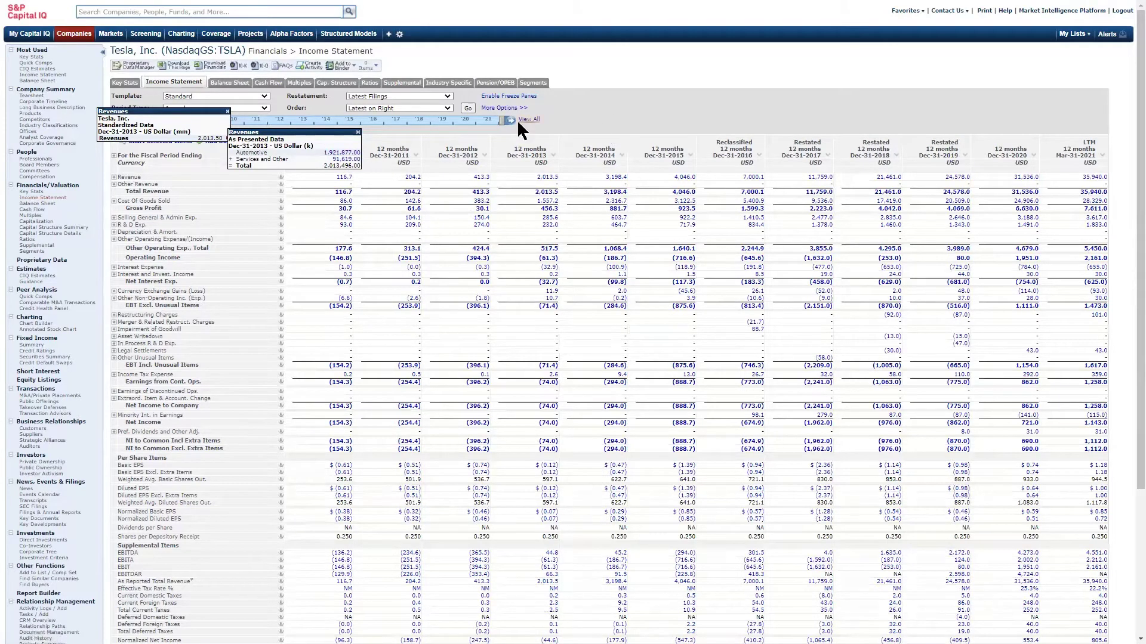
{"action": "left_click", "coordinate": [358, 131]}
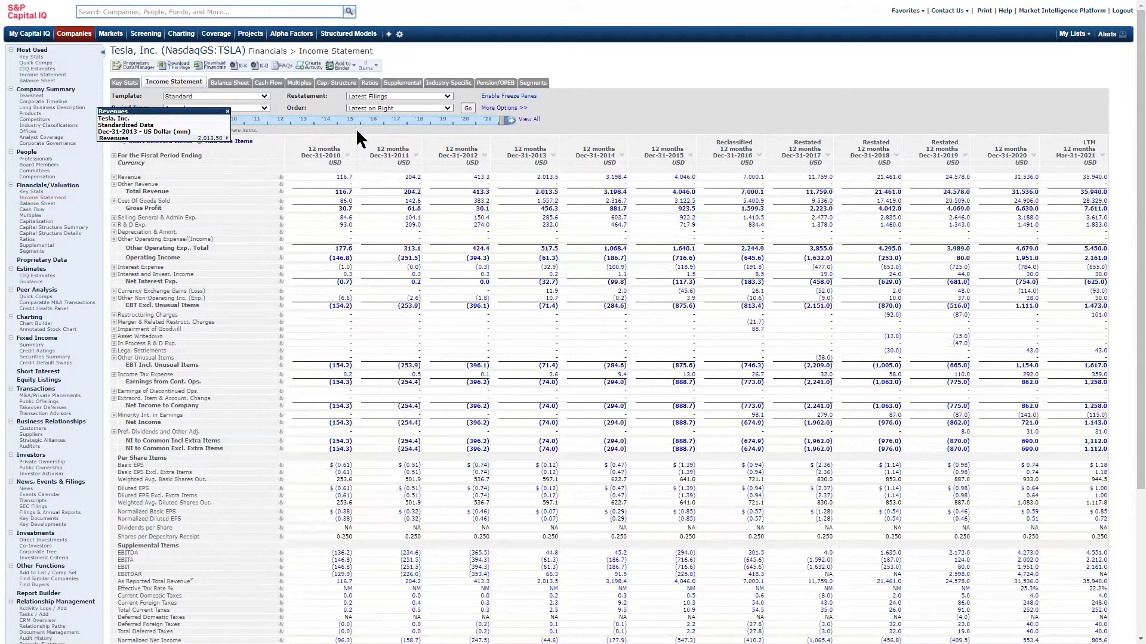
{"action": "left_click", "coordinate": [227, 112]}
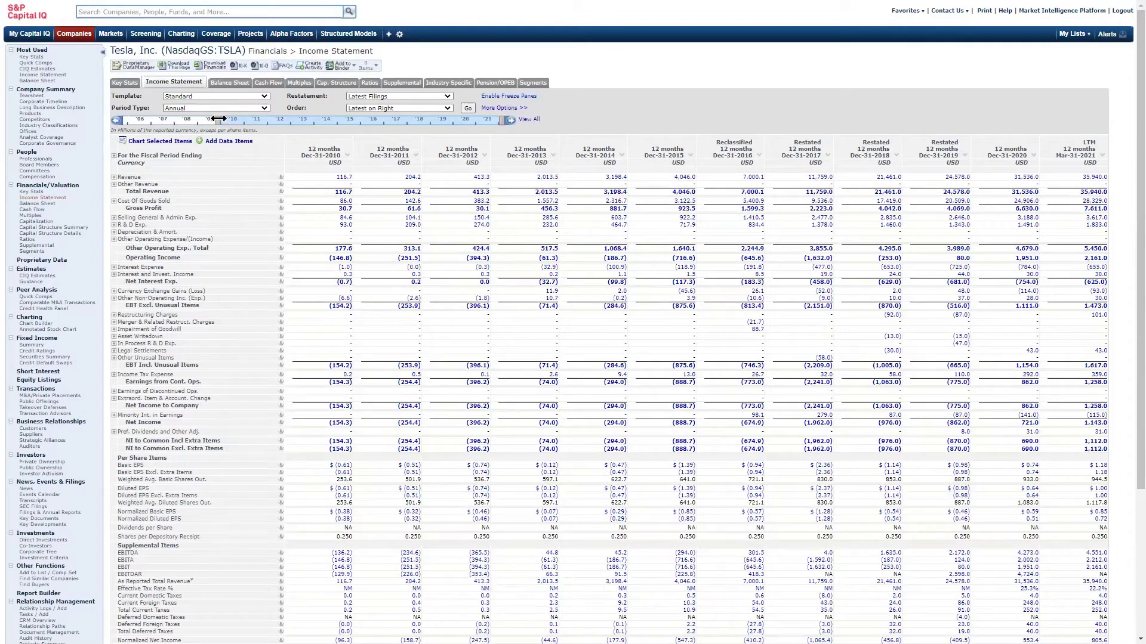
Narrow the Income Statement timeline to start with fiscal 2016 and open the Balance Sheet
{"action": "left_click_drag", "start_coordinate": [218, 119], "coordinate": [360, 119]}
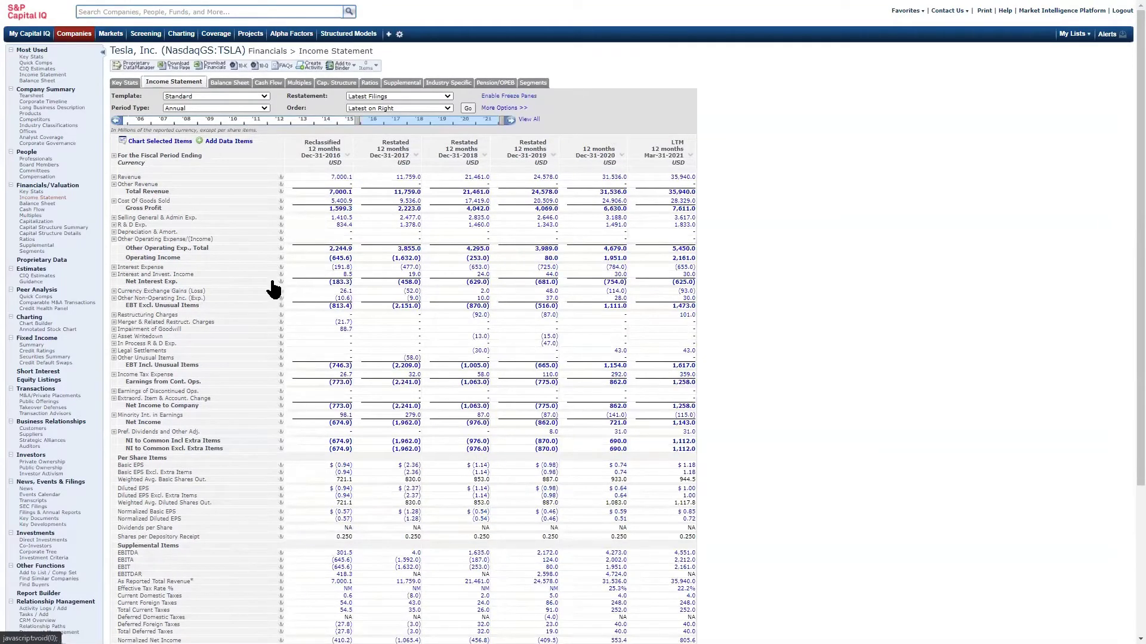
{"action": "scroll", "coordinate": [263, 320], "scroll_direction": "down", "scroll_amount": 5}
{"action": "scroll", "coordinate": [266, 278], "scroll_direction": "up", "scroll_amount": 5}
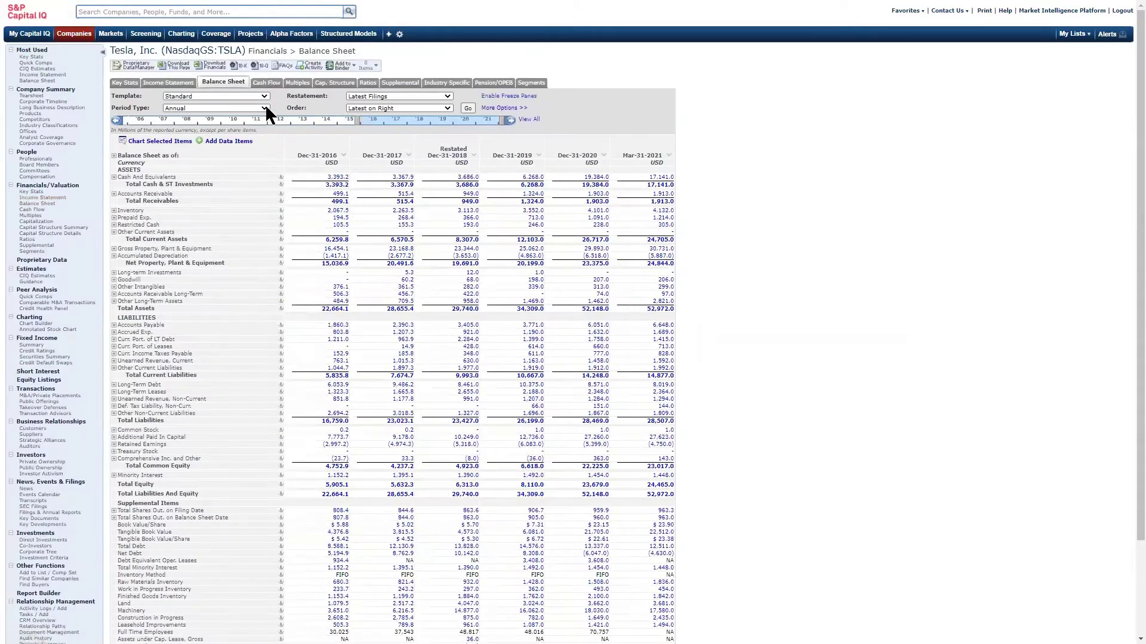
Review Tesla's Cash Flow statement and its quarterly Multiples page, expanding the additional display options for the multiples
{"action": "left_click", "coordinate": [266, 83]}
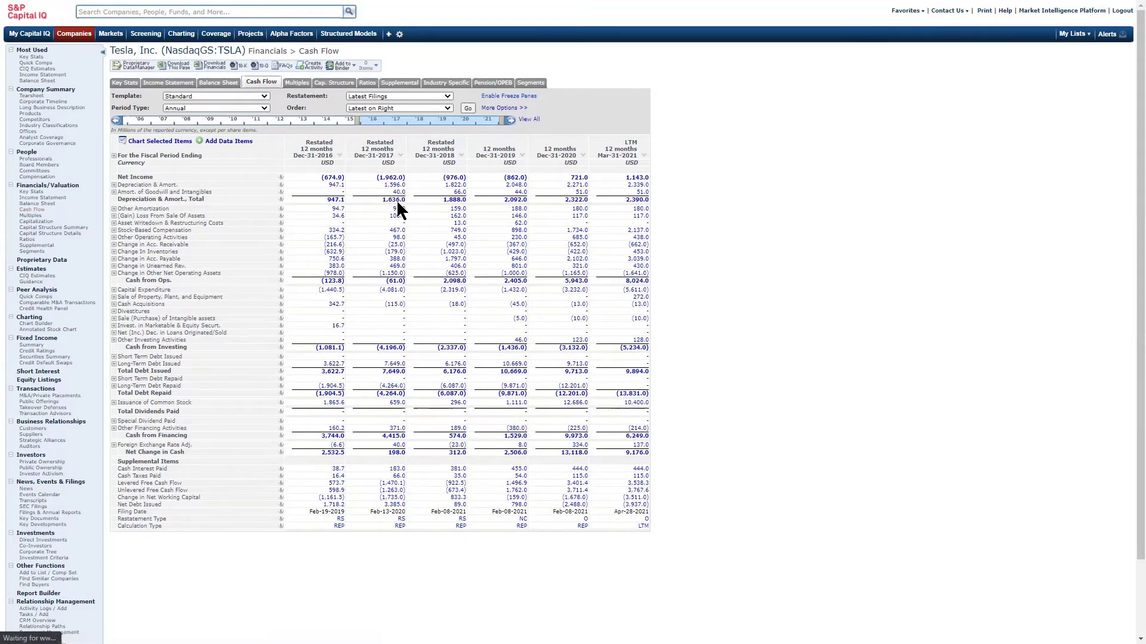
{"action": "scroll", "coordinate": [396, 199], "scroll_direction": "down", "scroll_amount": 2}
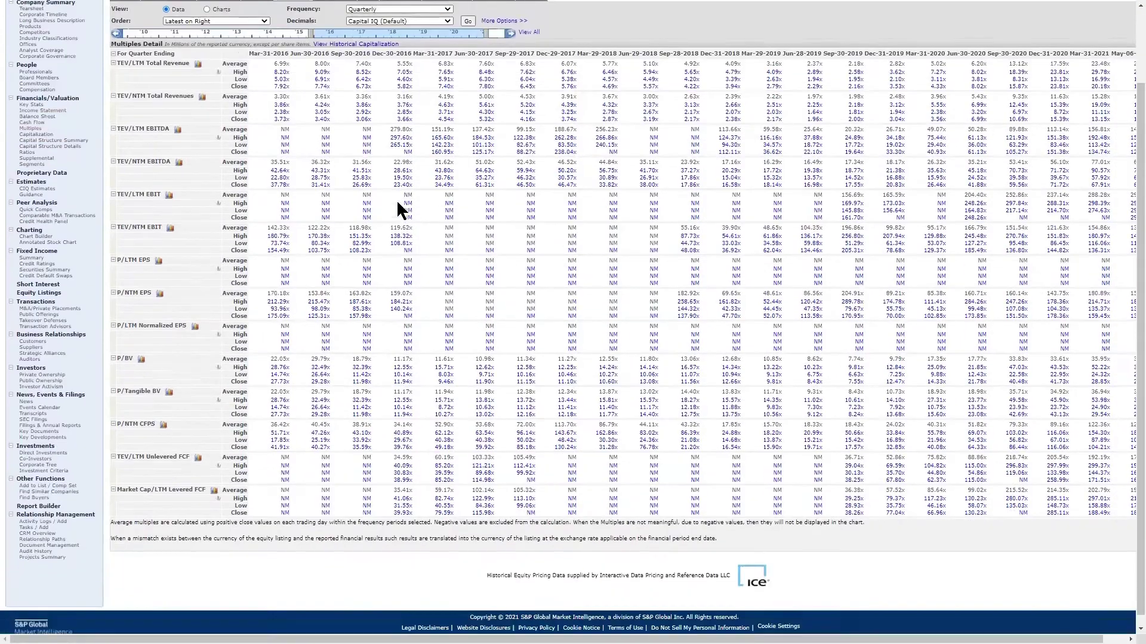
{"action": "scroll", "coordinate": [397, 200], "scroll_direction": "up", "scroll_amount": 2}
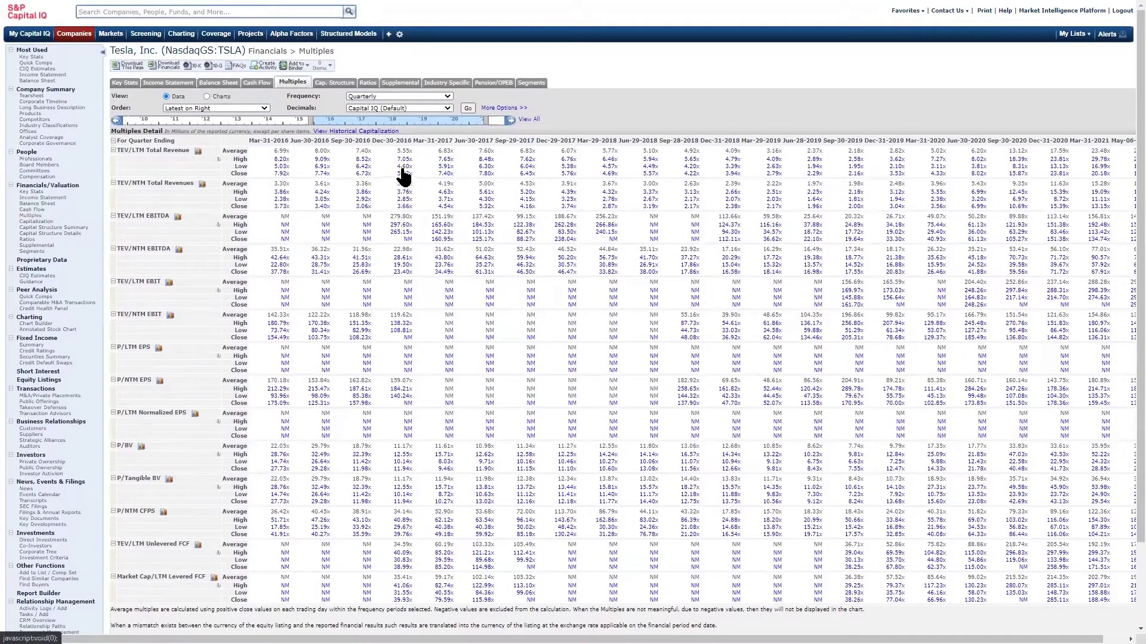
{"action": "left_click", "coordinate": [512, 109]}
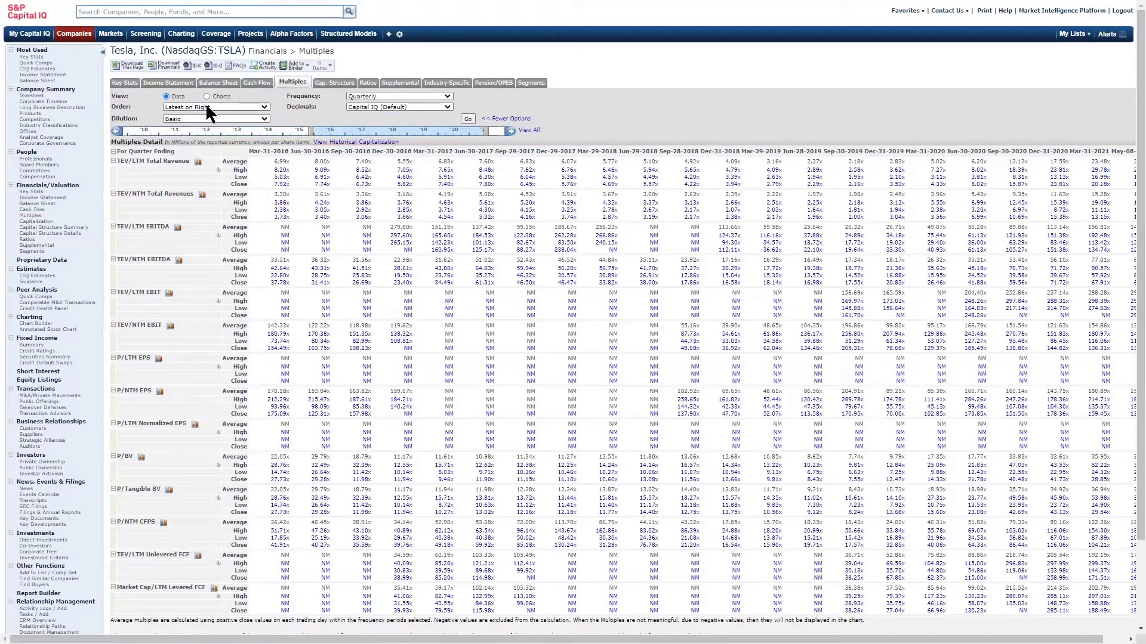
Open Tesla's Quick Comps analysis and check the options available for selected companies
{"action": "left_click", "coordinate": [28, 62]}
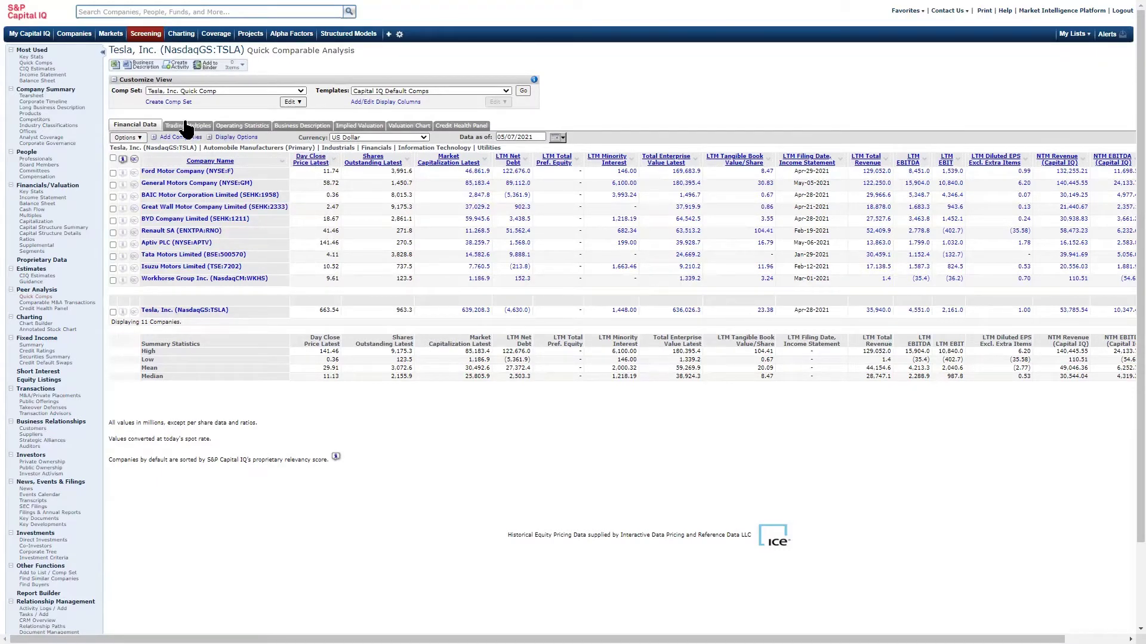
{"action": "left_click", "coordinate": [134, 138]}
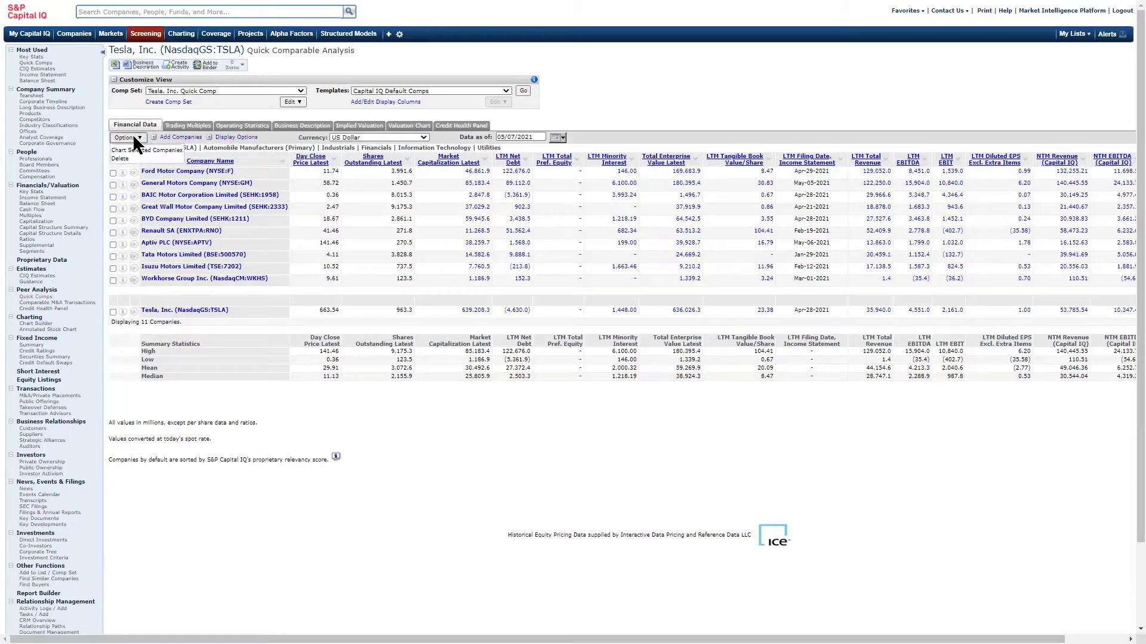
{"action": "left_click", "coordinate": [114, 221]}
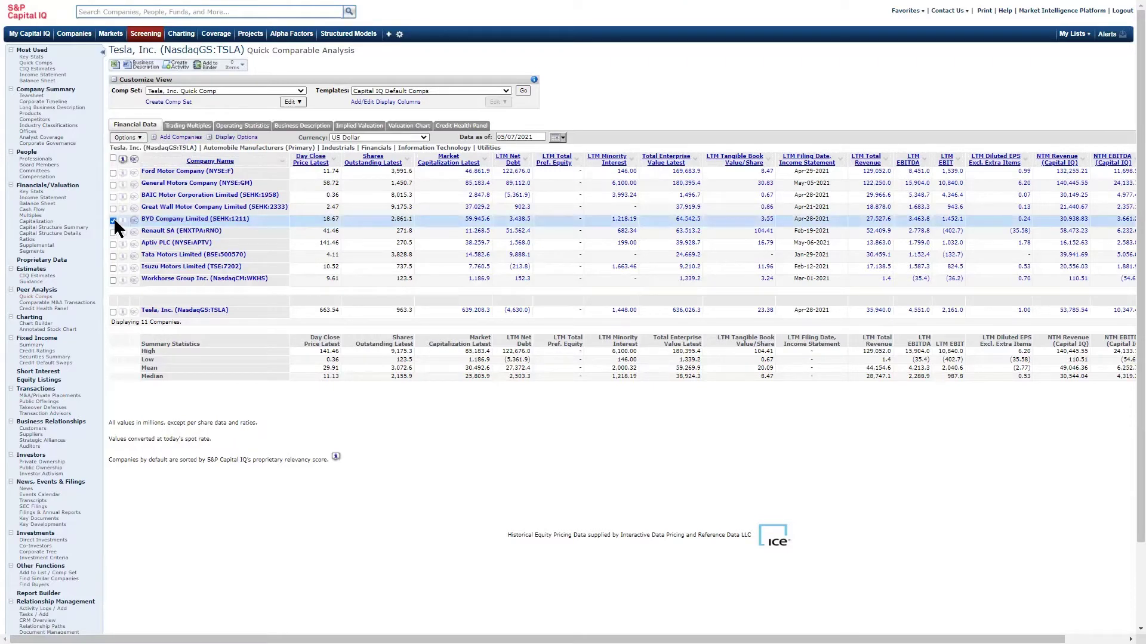
{"action": "left_click", "coordinate": [113, 221]}
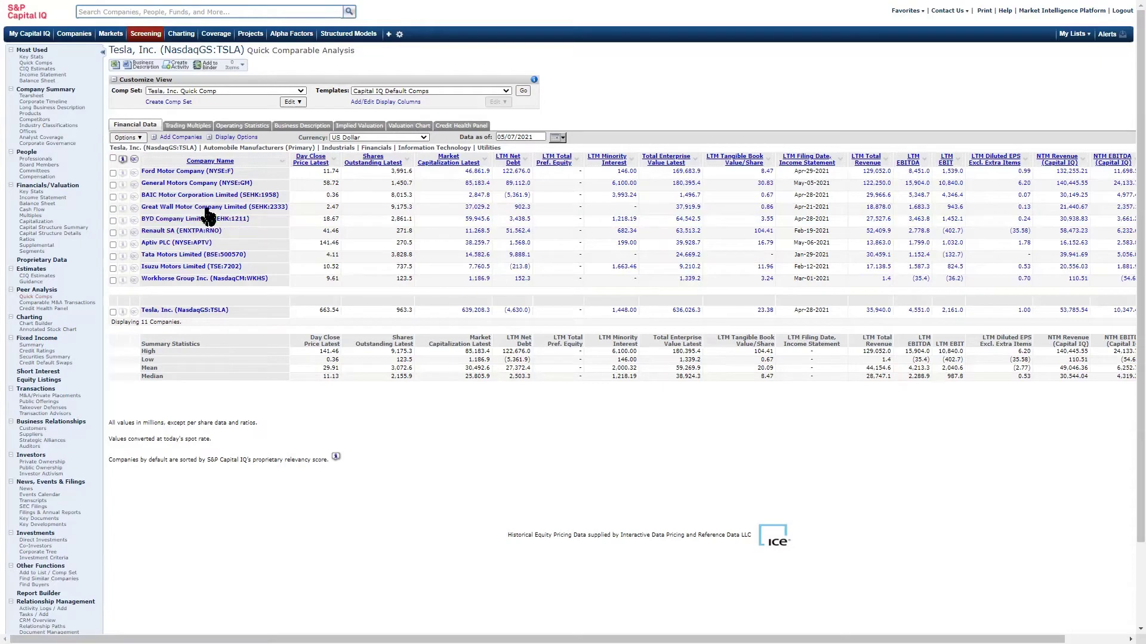
Remove BAIC, Great Wall, BYD, Renault, Aptiv, Tata, Isuzu and Workhorse from Tesla's comp set, keeping Ford and General Motors
{"action": "left_click", "coordinate": [113, 197]}
{"action": "left_click", "coordinate": [113, 208]}
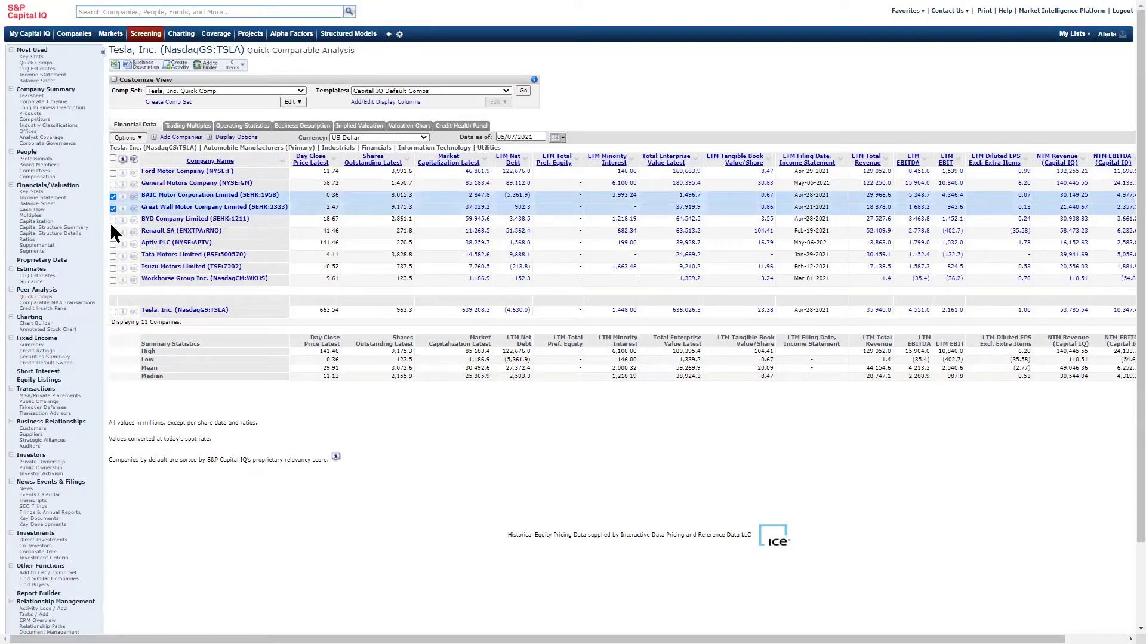
{"action": "left_click", "coordinate": [113, 221]}
{"action": "left_click", "coordinate": [112, 233]}
{"action": "left_click", "coordinate": [112, 245]}
{"action": "left_click", "coordinate": [113, 256]}
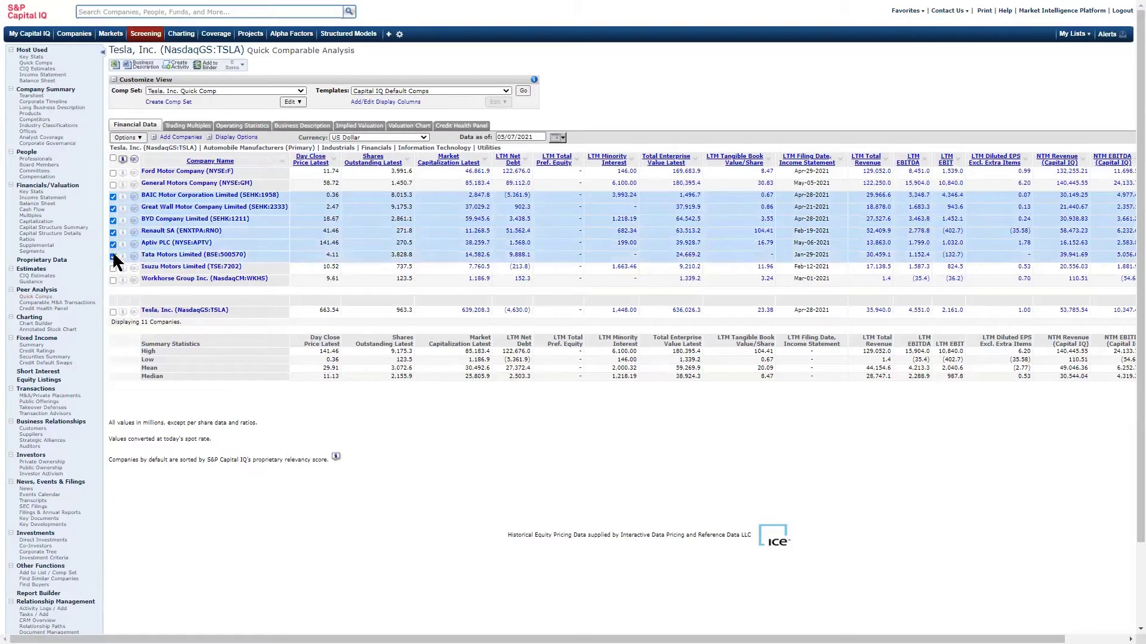
{"action": "left_click", "coordinate": [112, 268]}
{"action": "left_click", "coordinate": [113, 280]}
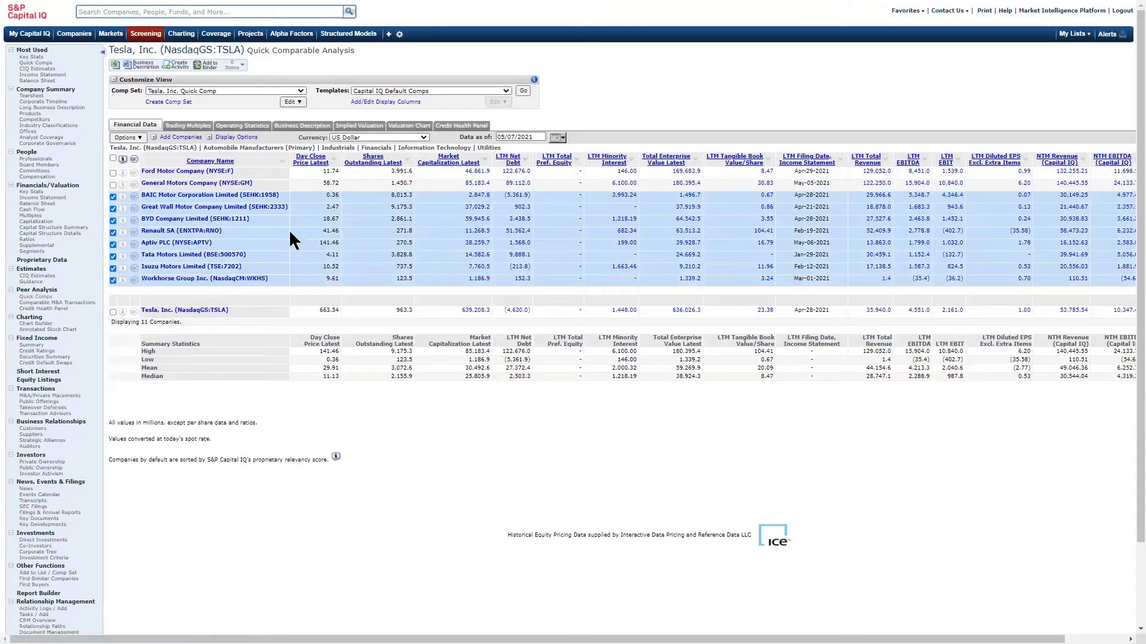
{"action": "left_click", "coordinate": [138, 138]}
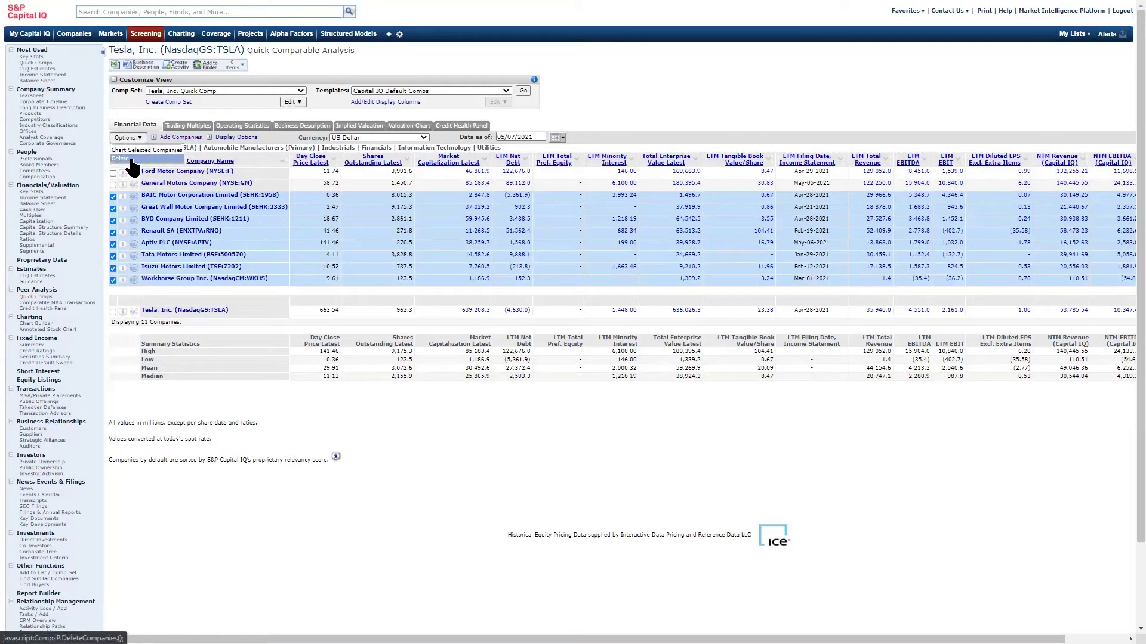
{"action": "left_click", "coordinate": [129, 159]}
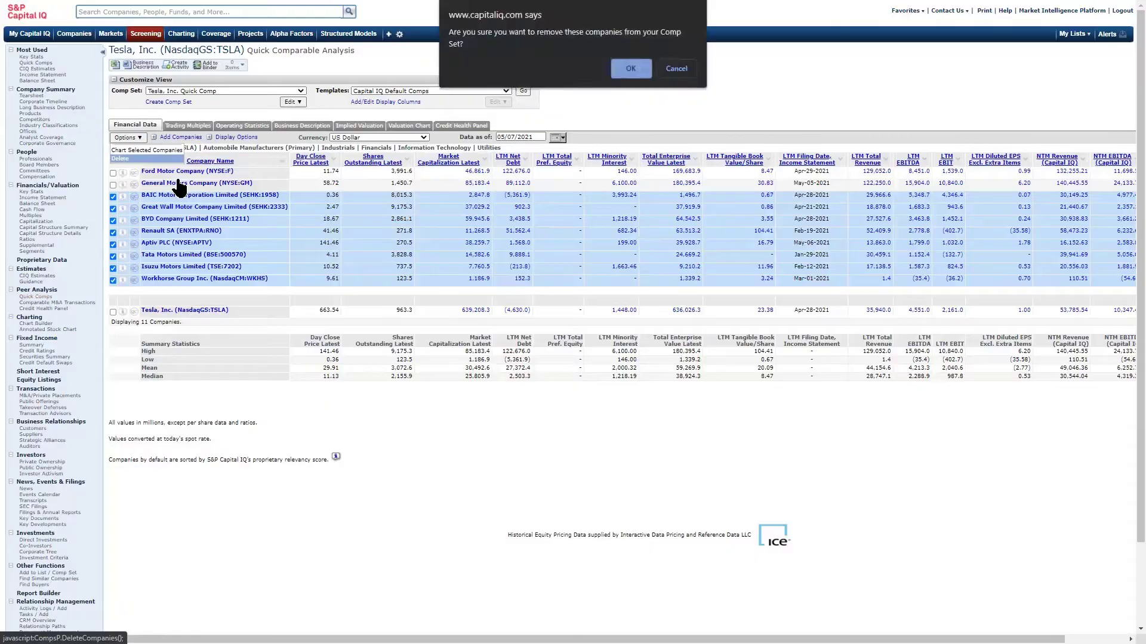
{"action": "left_click", "coordinate": [630, 71]}
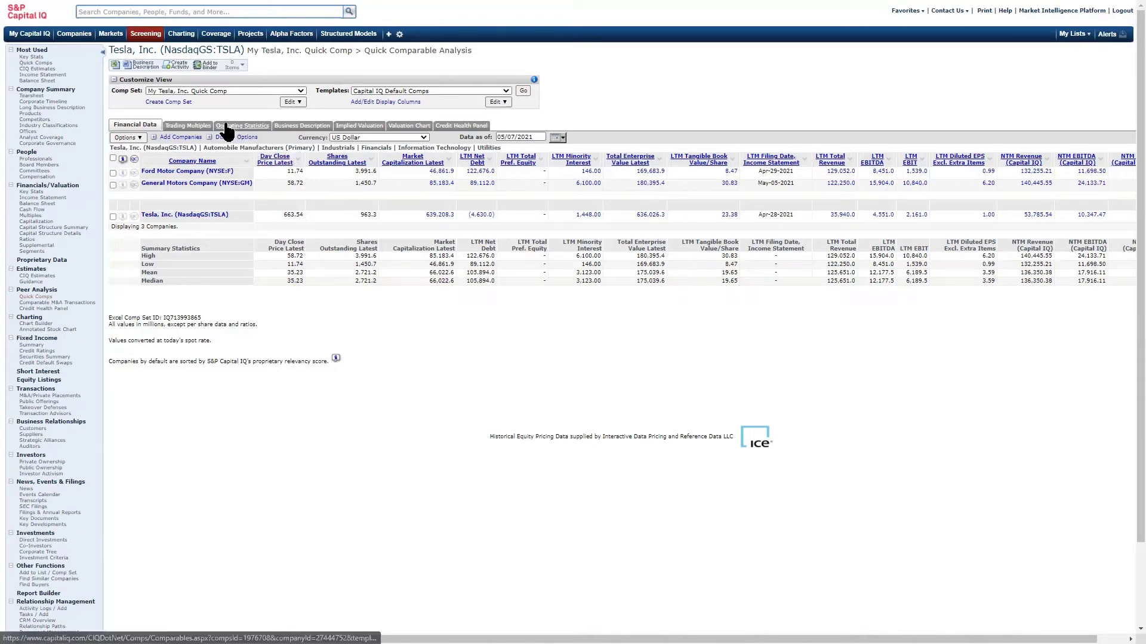
Compare Tesla's trading multiples with those of Ford and General Motors, including the NTM TEV/Forward Total Revenue multiple
{"action": "left_click", "coordinate": [186, 127]}
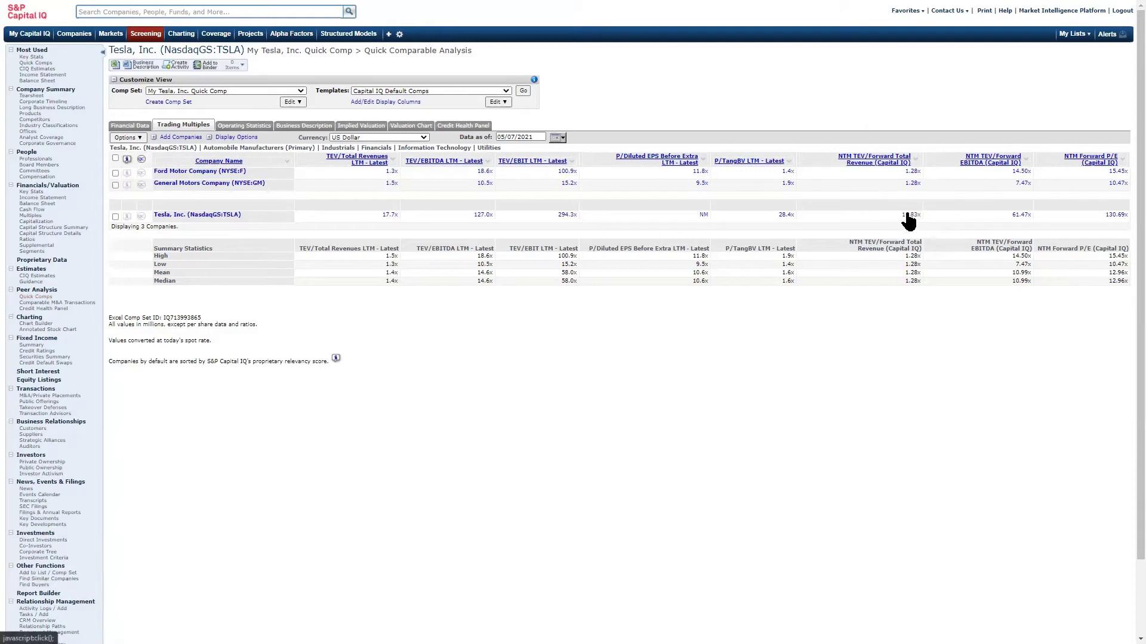
{"action": "mouse_move", "coordinate": [913, 225]}
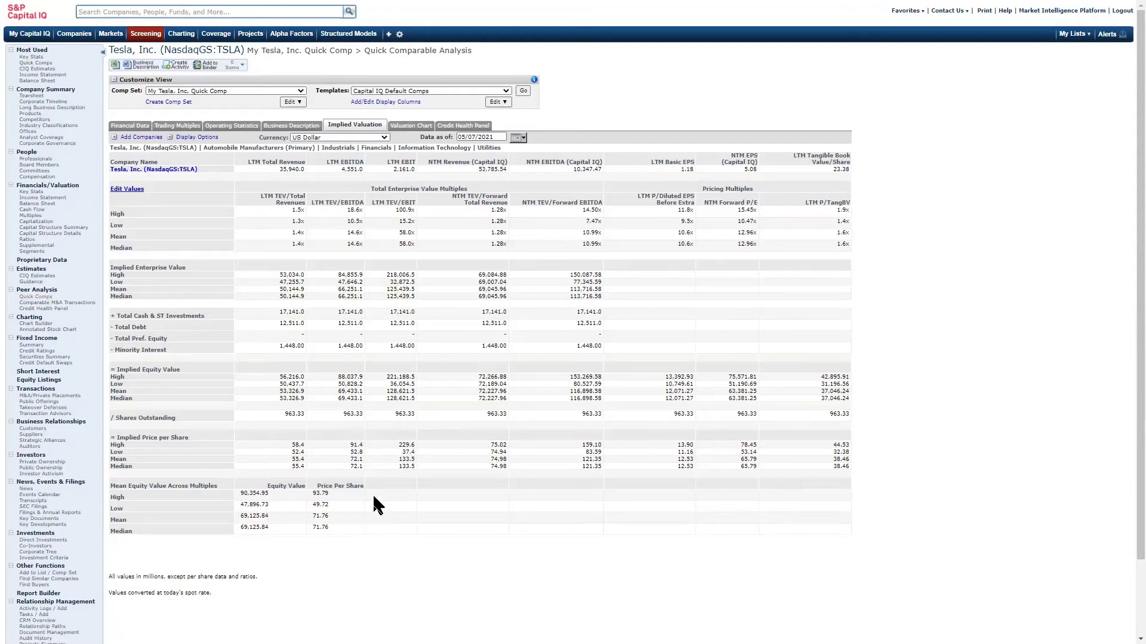
Find NIO Inc. (NYSE:NIO) by its ticker and add it to Tesla's comp set from the Trading Multiples view
{"action": "left_click", "coordinate": [191, 127]}
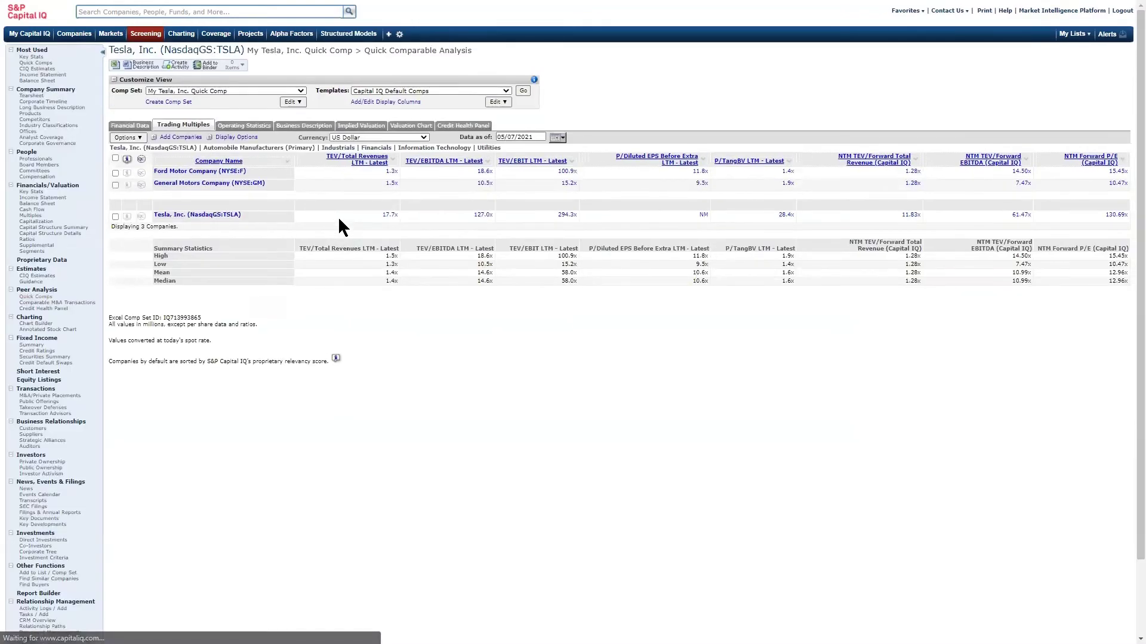
{"action": "left_click", "coordinate": [188, 137]}
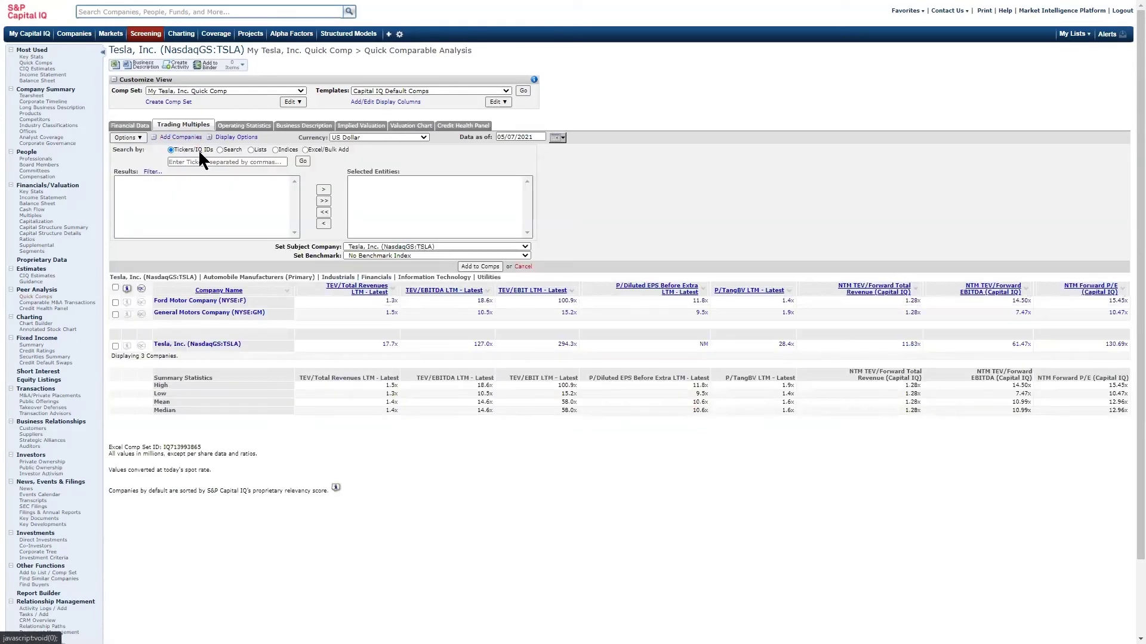
{"action": "left_click", "coordinate": [196, 161]}
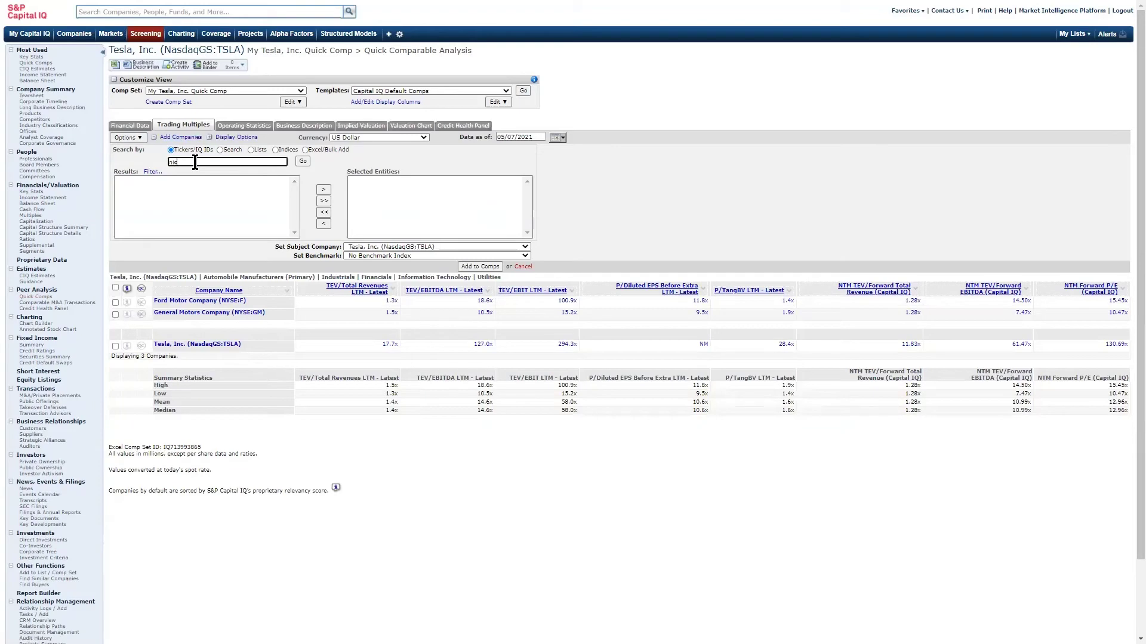
{"action": "left_click", "coordinate": [293, 161]}
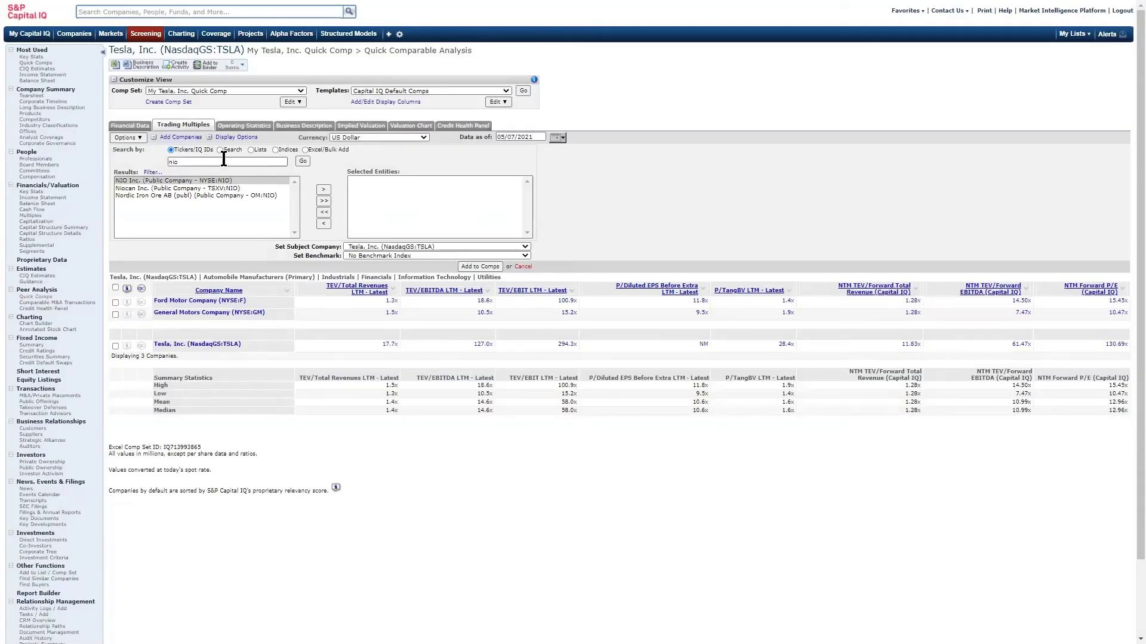
{"action": "left_click", "coordinate": [243, 181]}
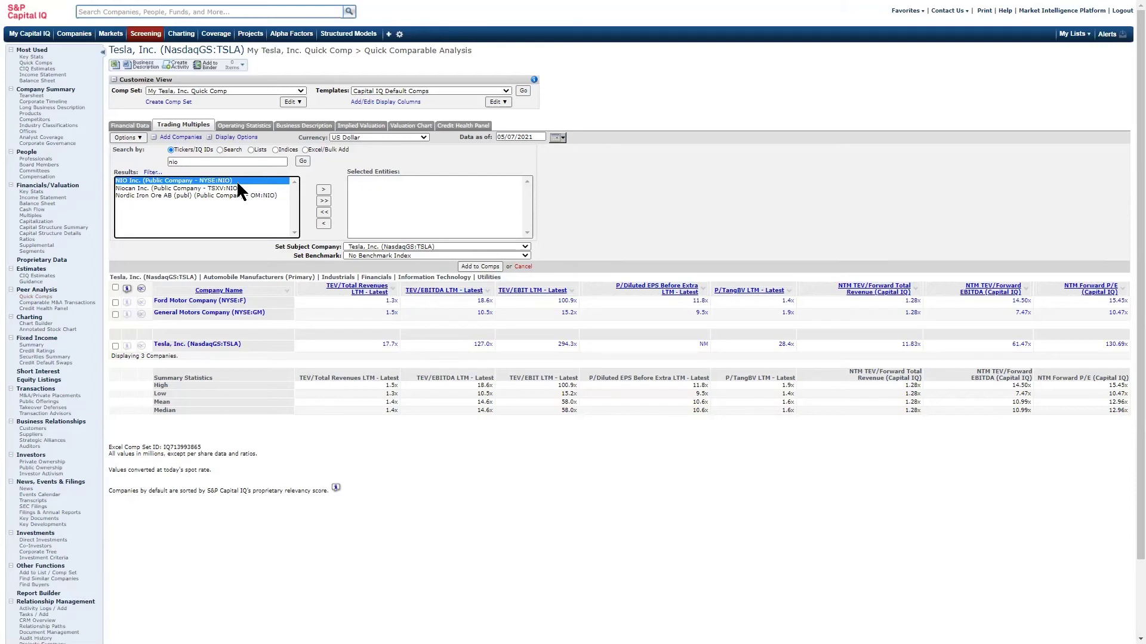
{"action": "left_click", "coordinate": [324, 188]}
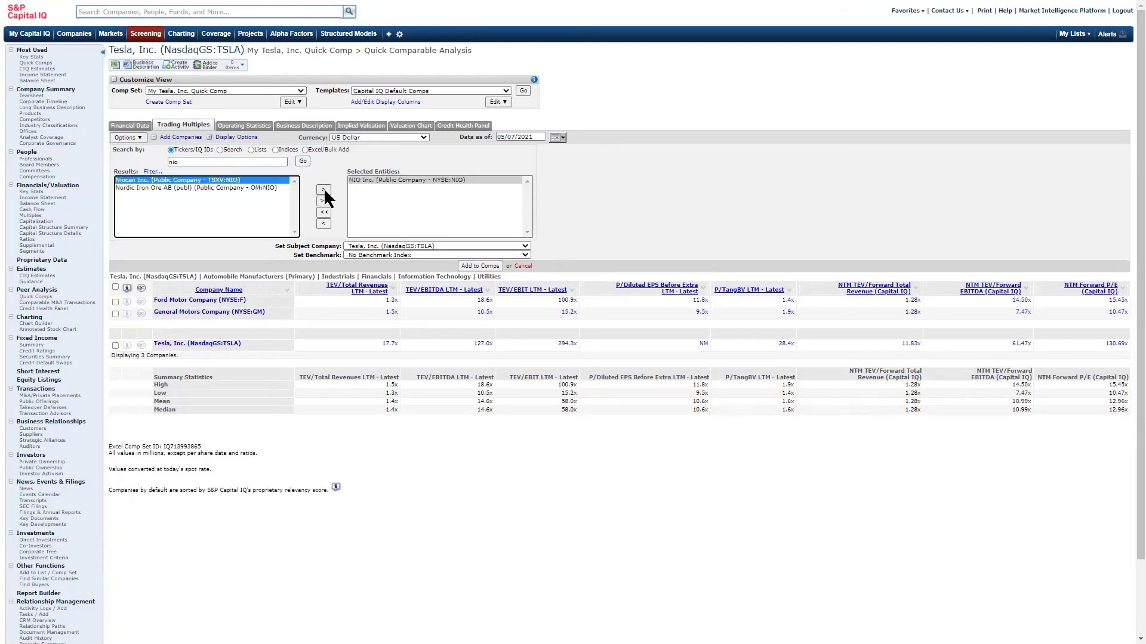
{"action": "left_click", "coordinate": [487, 265]}
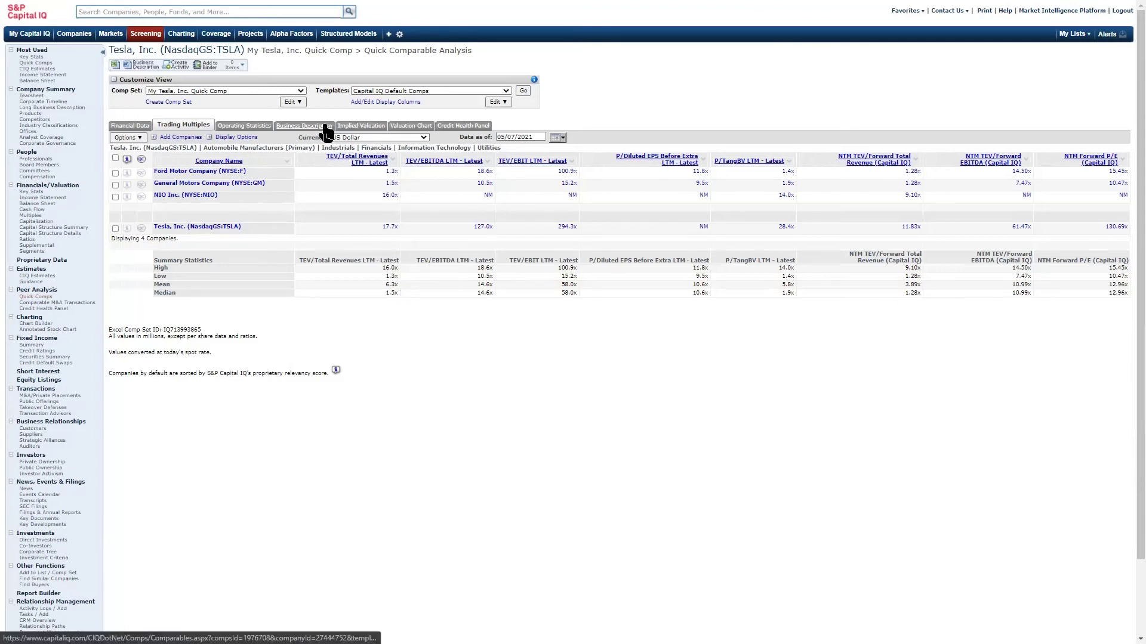
Review Tesla's Implied Valuation based on the comp set, down to the mean equity value and price per share across multiples
{"action": "left_click", "coordinate": [353, 127]}
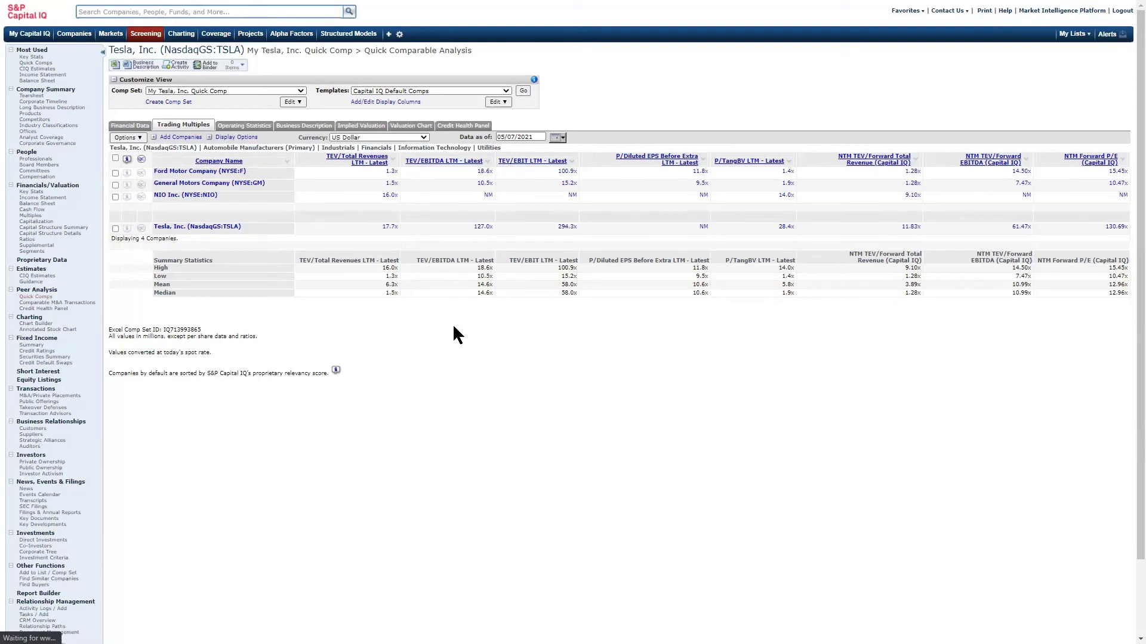
{"action": "scroll", "coordinate": [436, 346], "scroll_direction": "down", "scroll_amount": 1}
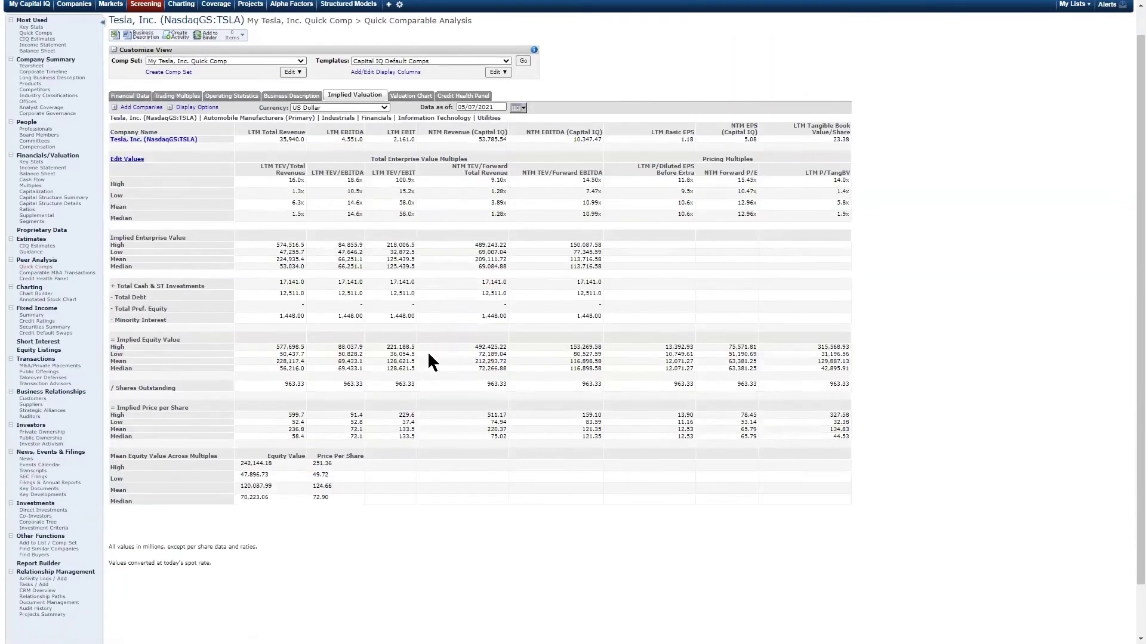
{"action": "scroll", "coordinate": [427, 351], "scroll_direction": "down", "scroll_amount": 1}
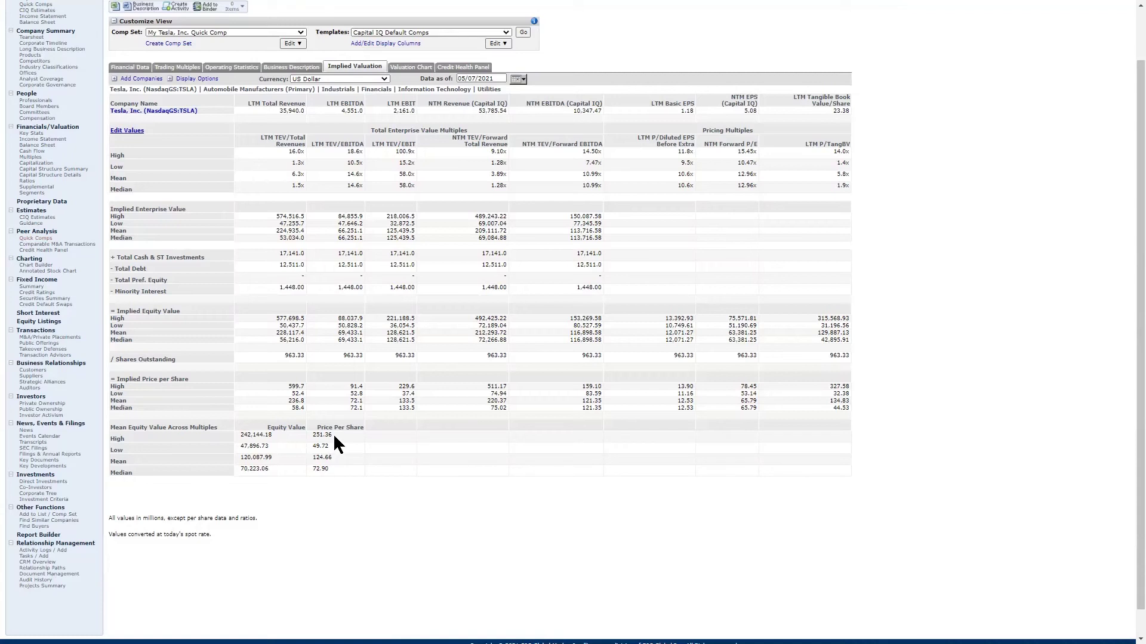
{"action": "scroll", "coordinate": [384, 400], "scroll_direction": "up", "scroll_amount": 1}
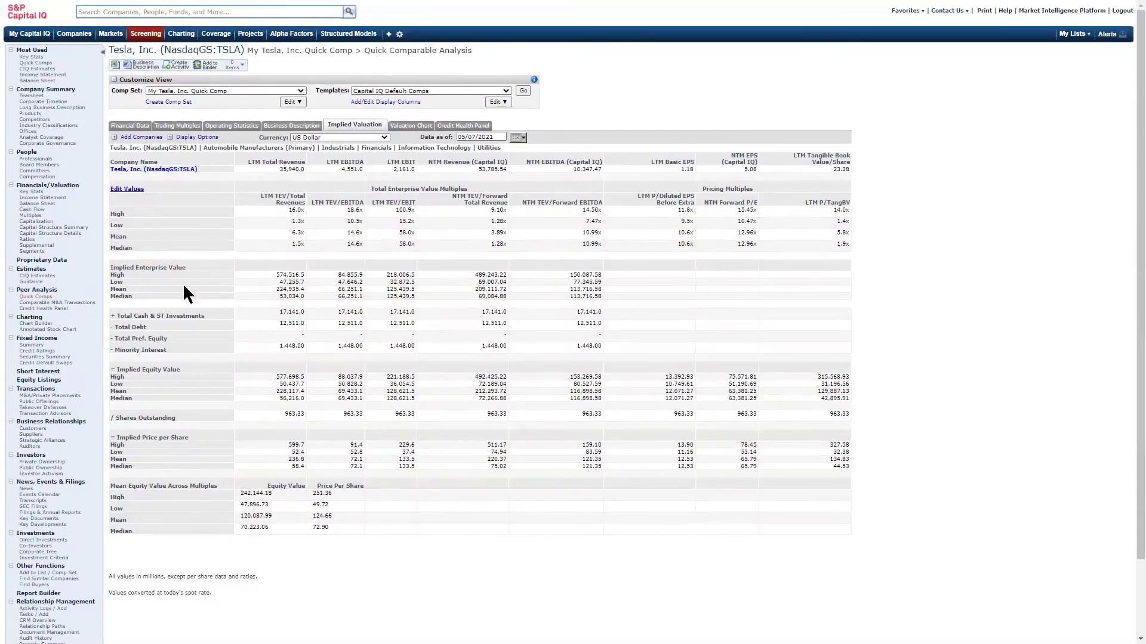
Review Tesla's Capital IQ consensus estimates by fiscal year and quarter, and open the Income Statement
{"action": "left_click", "coordinate": [38, 68]}
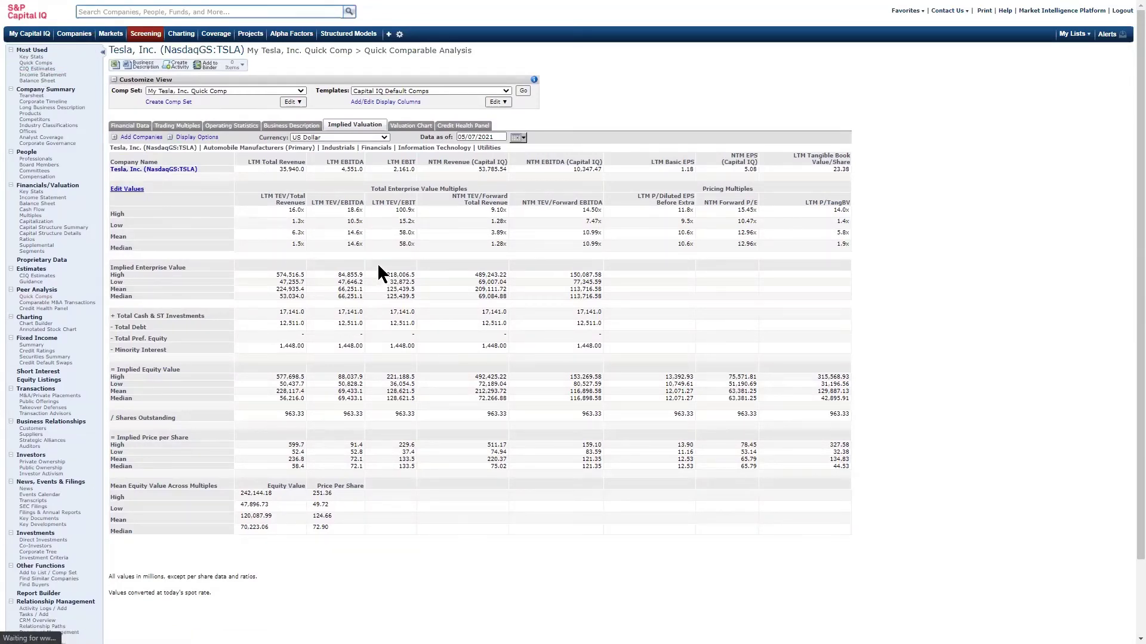
{"action": "left_click", "coordinate": [37, 69]}
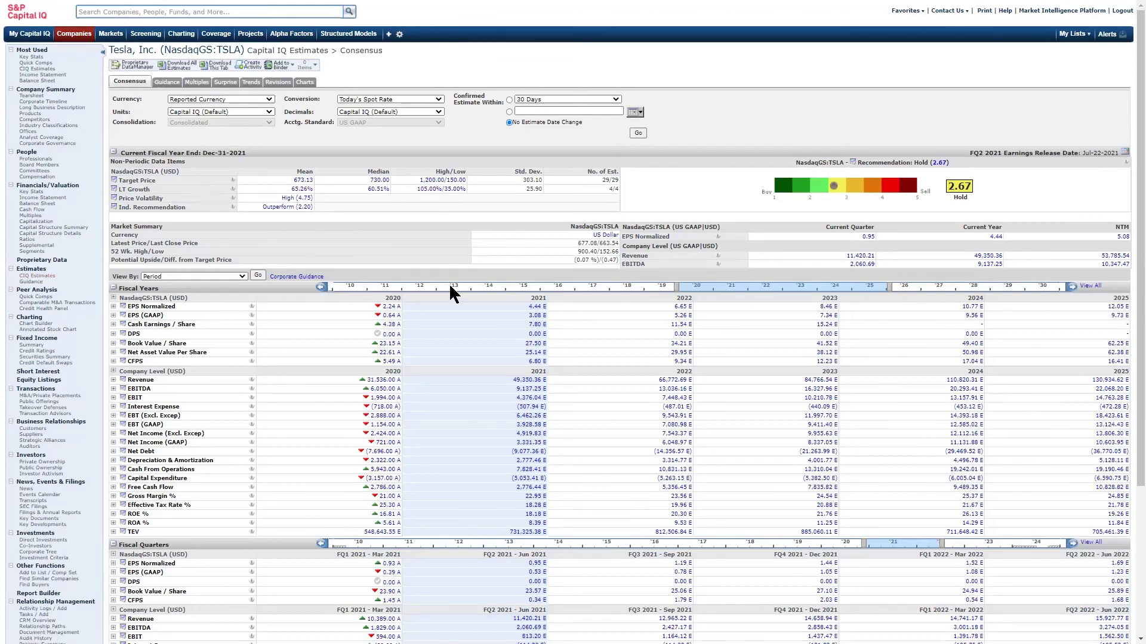
{"action": "scroll", "coordinate": [478, 345], "scroll_direction": "down", "scroll_amount": 3}
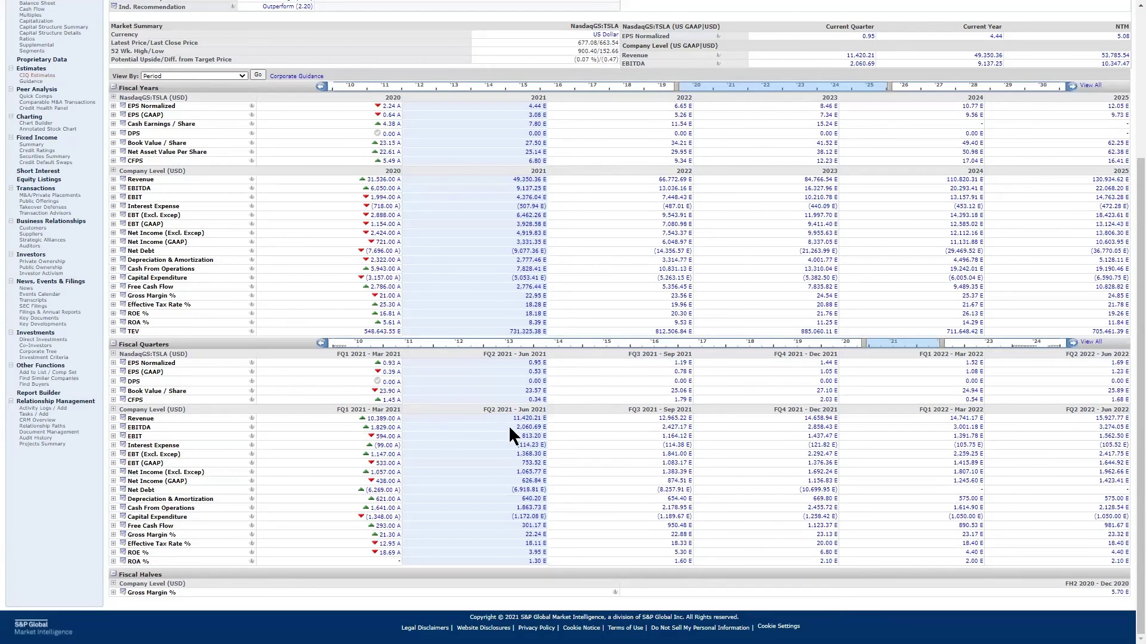
{"action": "scroll", "coordinate": [624, 390], "scroll_direction": "up", "scroll_amount": 3}
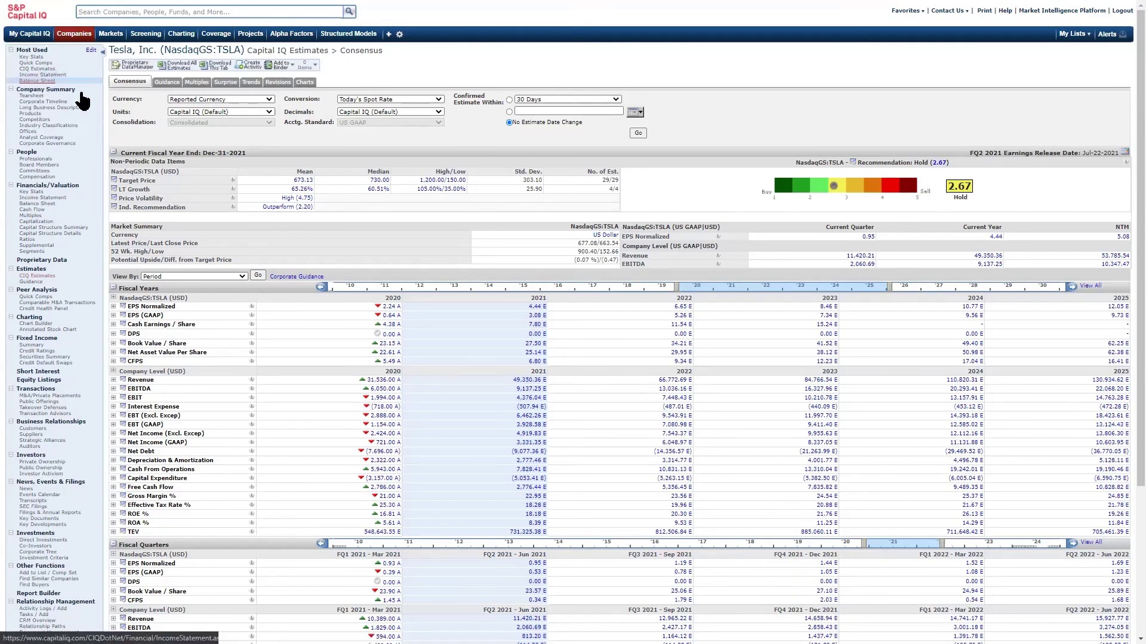
{"action": "left_click", "coordinate": [41, 74]}
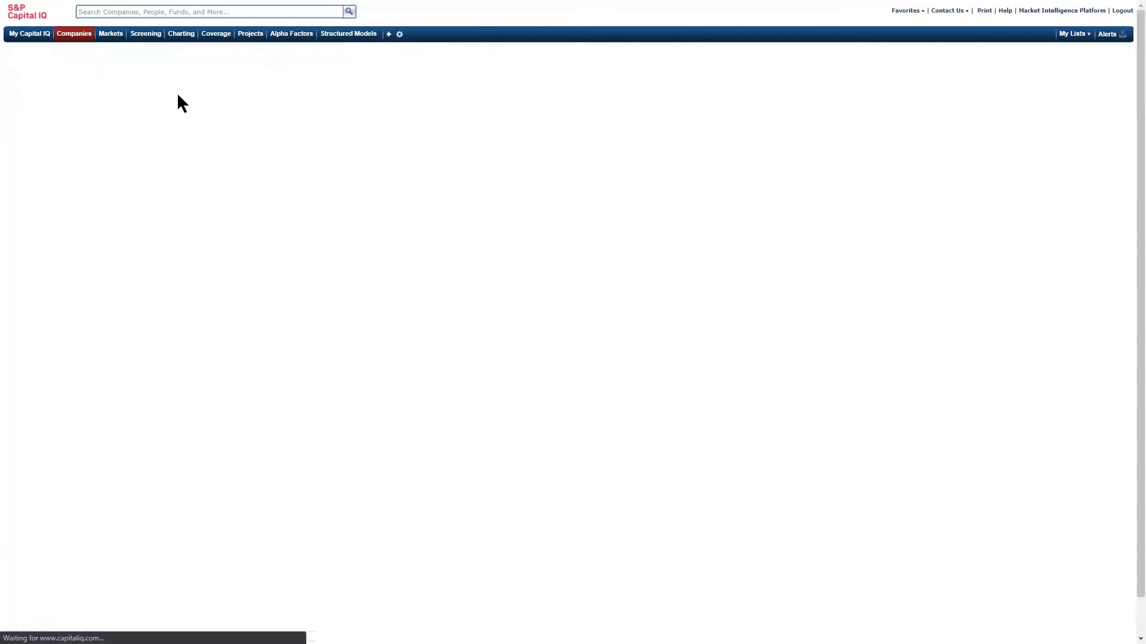